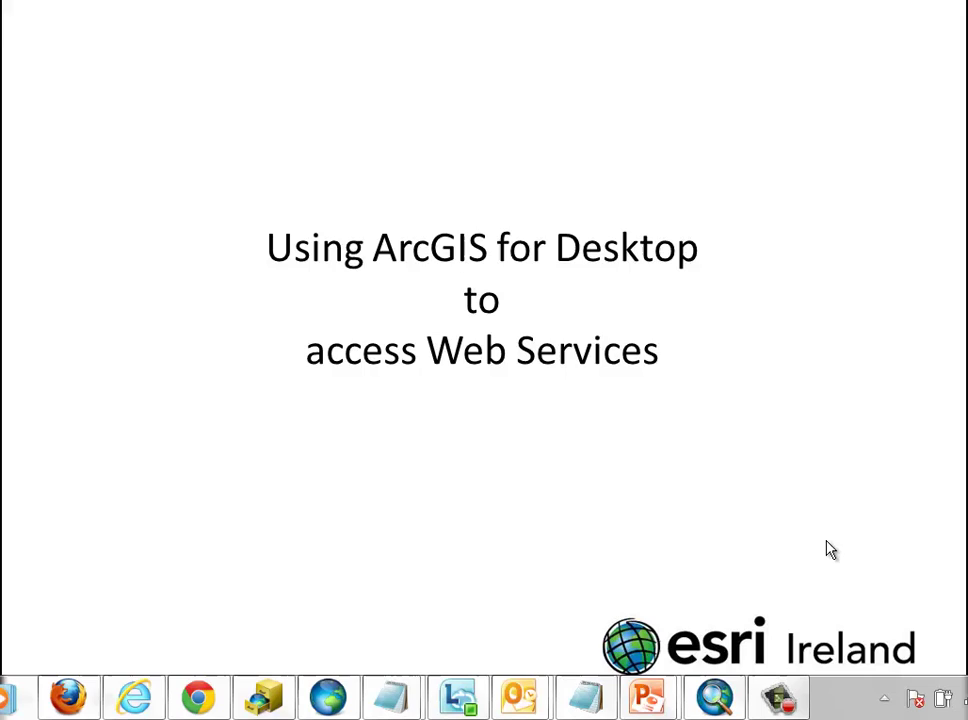
Step: Leave the PowerPoint slideshow for Firefox showing the SmallAreas2011 MapServer page
key("alt+Tab")
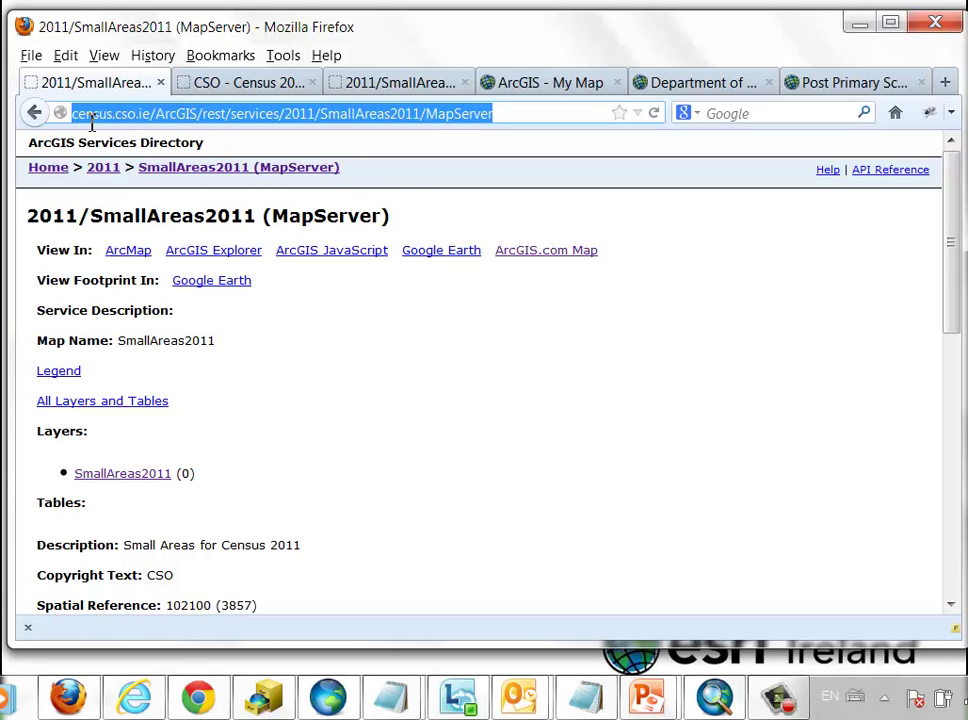
Step: Browse Home, then the 2011 folder, then SmallAreas2011, and switch to the CSO Census 2011 map tab
left_click(62, 171)
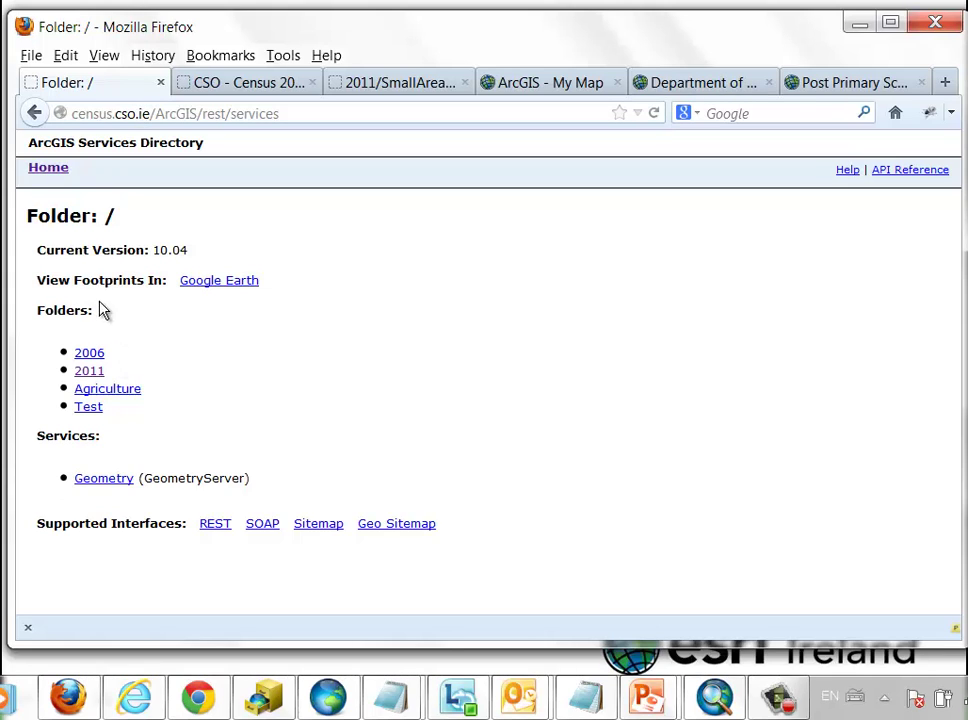
left_click(89, 373)
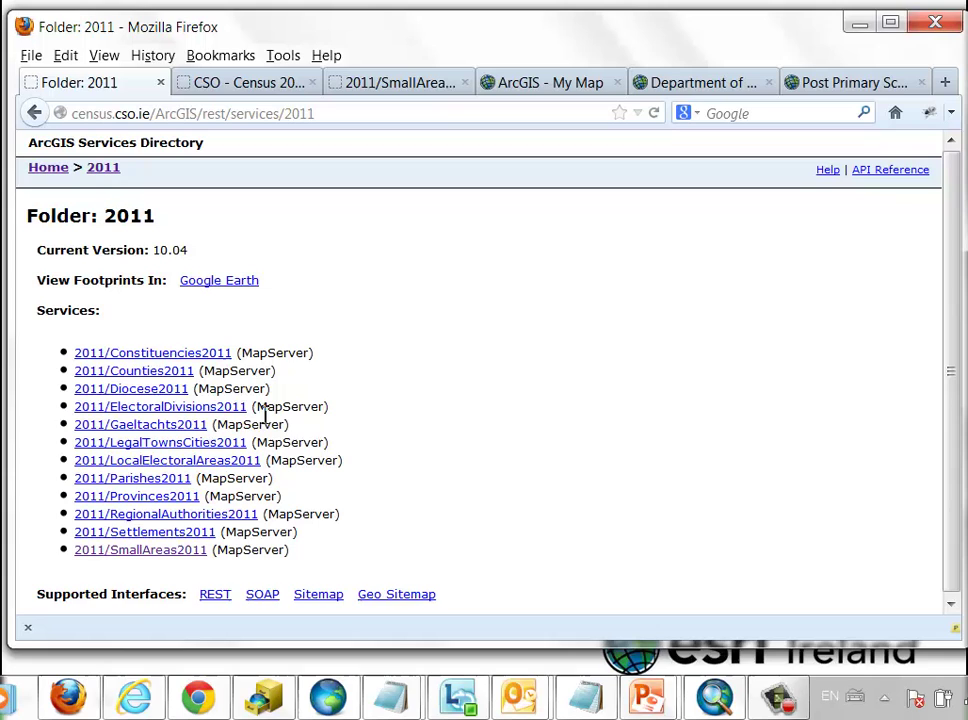
left_click(170, 553)
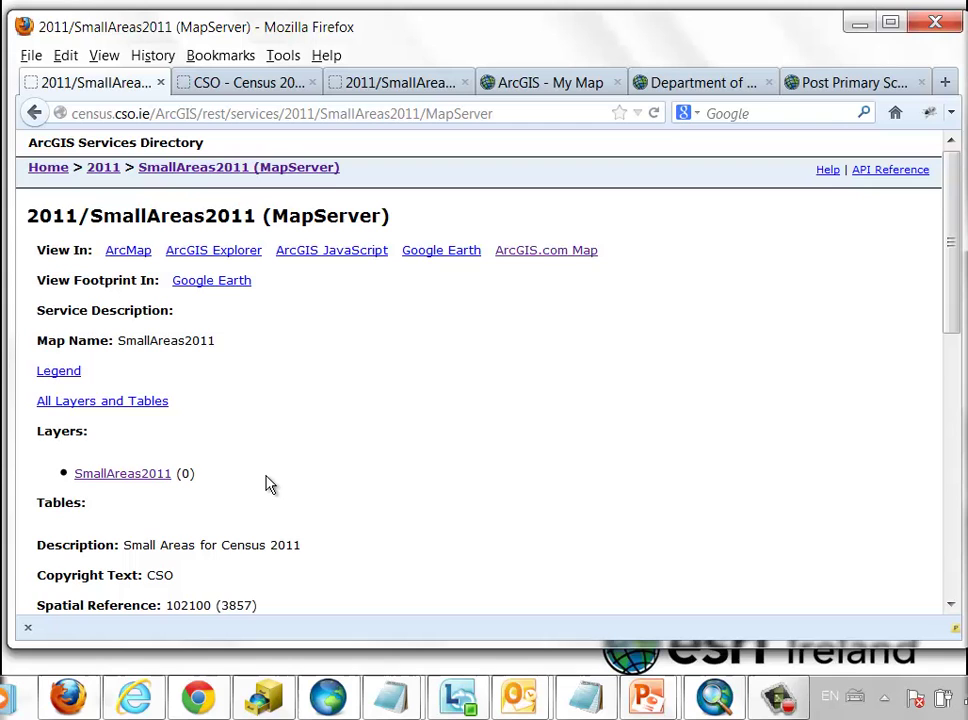
left_click(240, 86)
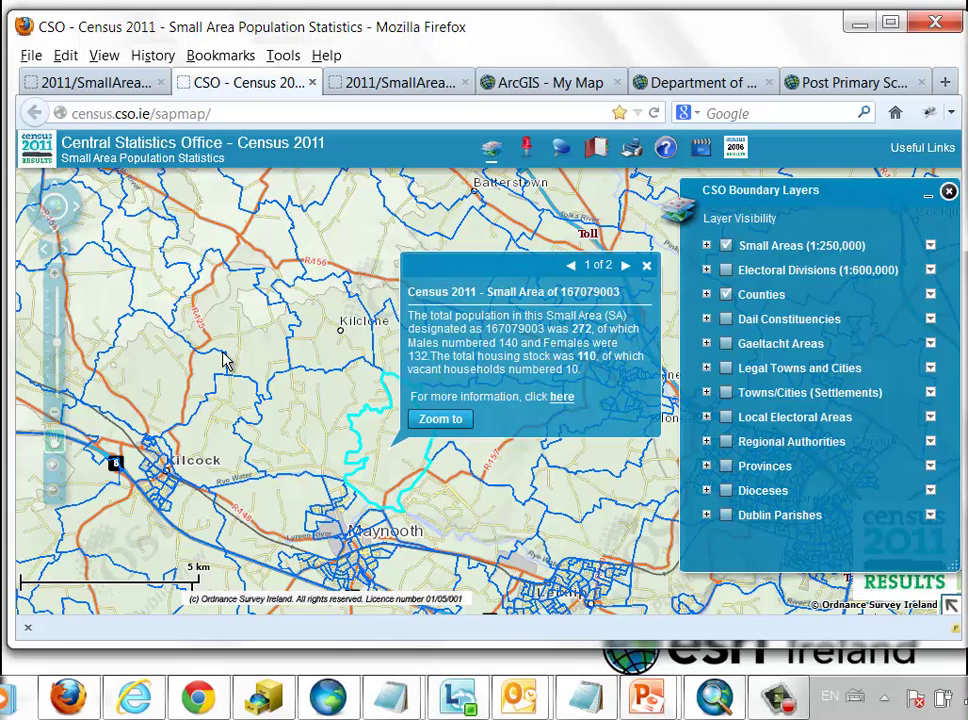
Step: Pan the census map south of Maynooth, then return to the SmallAreas2011 MapServer tab
left_click_drag(202, 357, 284, 305)
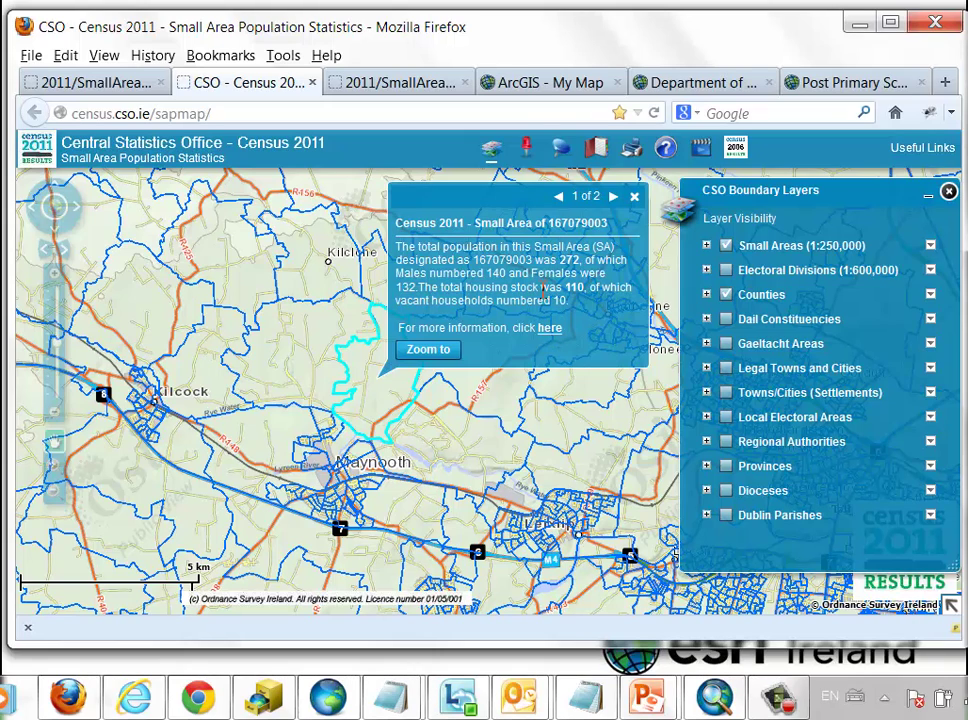
left_click(425, 88)
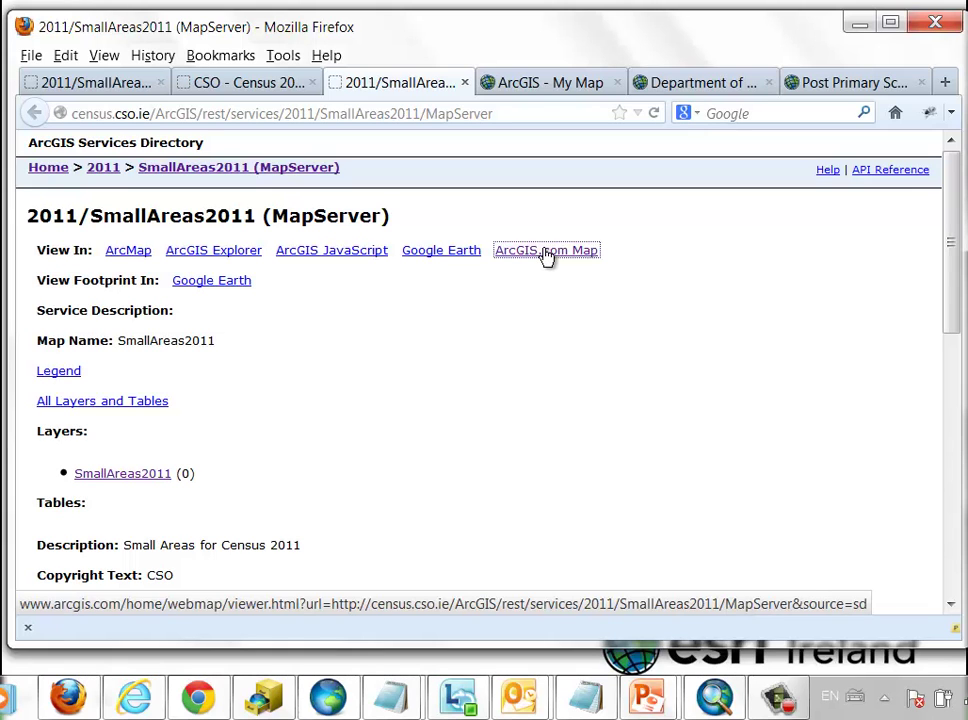
left_click(547, 88)
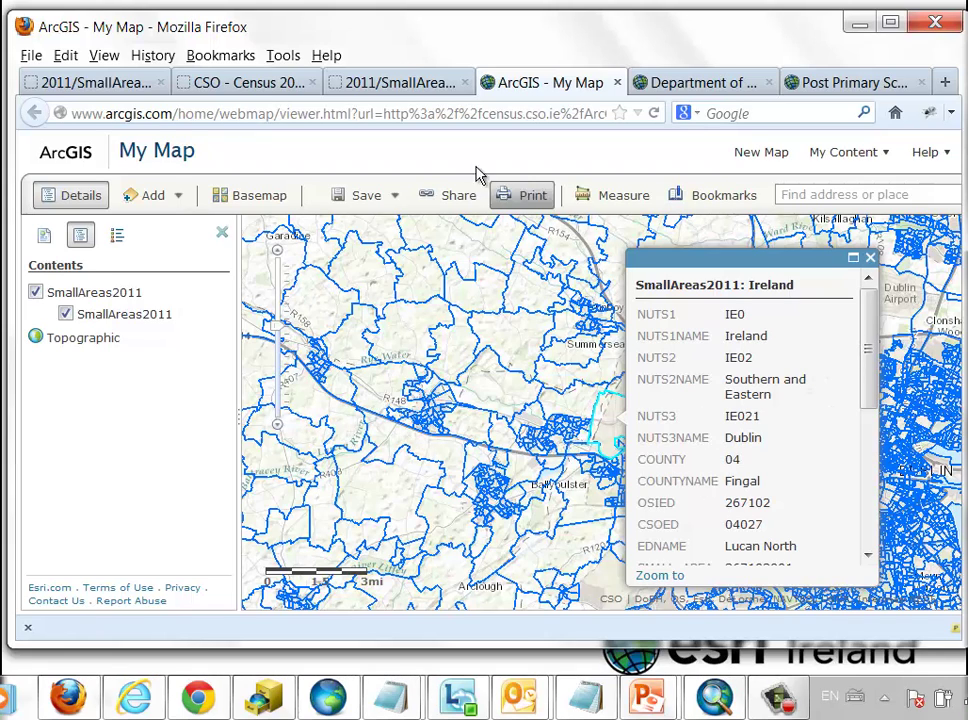
left_click(408, 86)
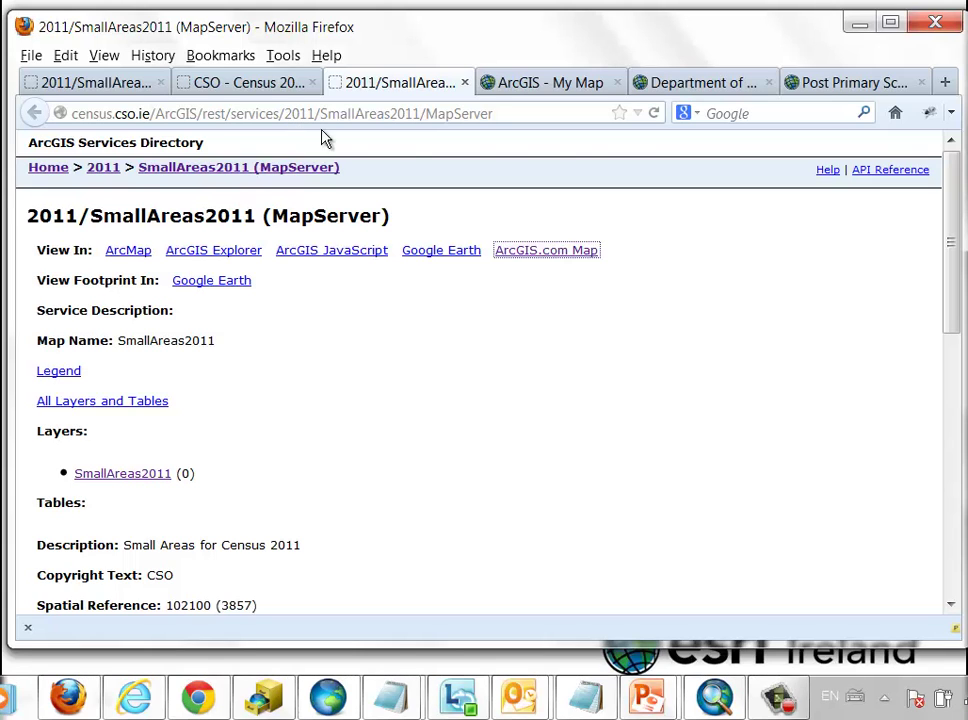
Step: Browse the Department of Education portal gallery and view the Post Primary Schools, DES, Ireland, 2013 map
left_click(676, 93)
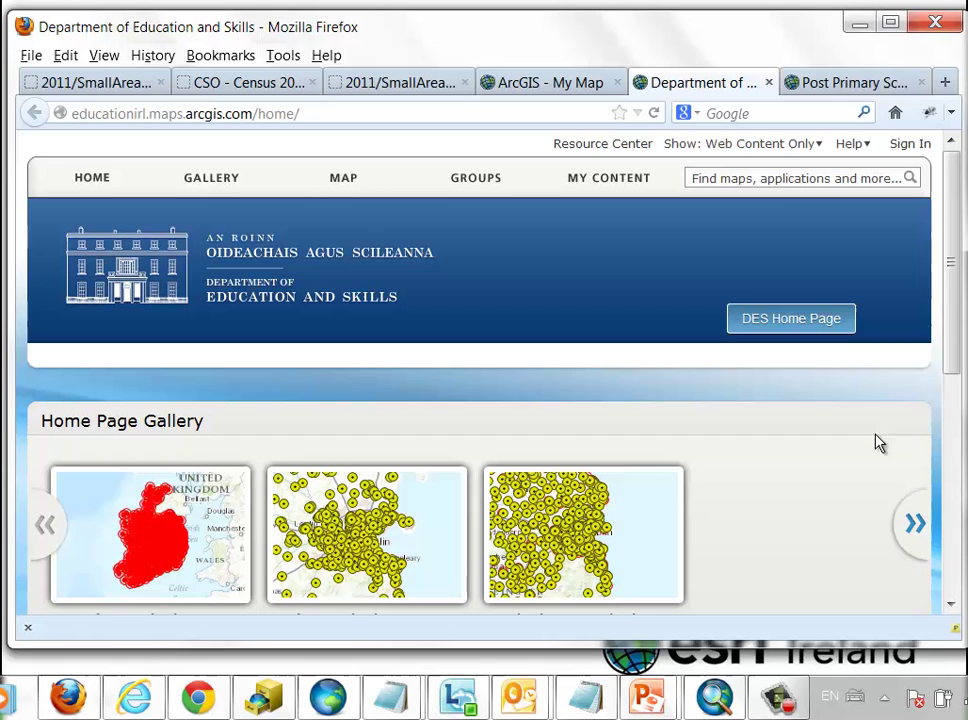
left_click_drag(953, 372, 951, 452)
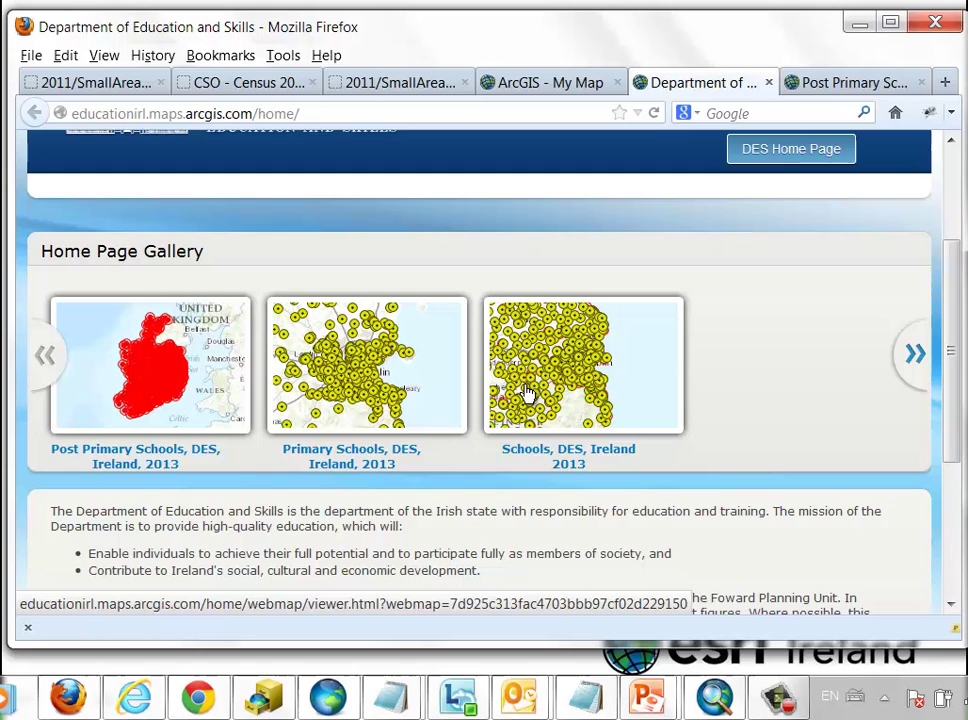
left_click(855, 84)
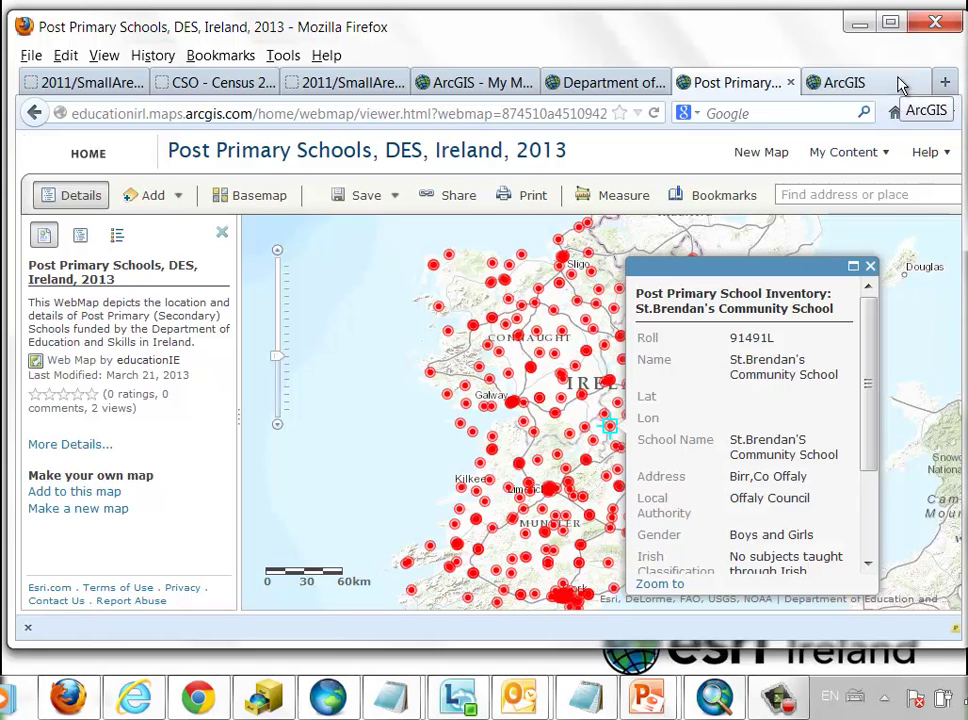
Step: From the schools search results, open the PostPrimarySchools2013 feature service item and scroll to Map Contents
left_click(845, 83)
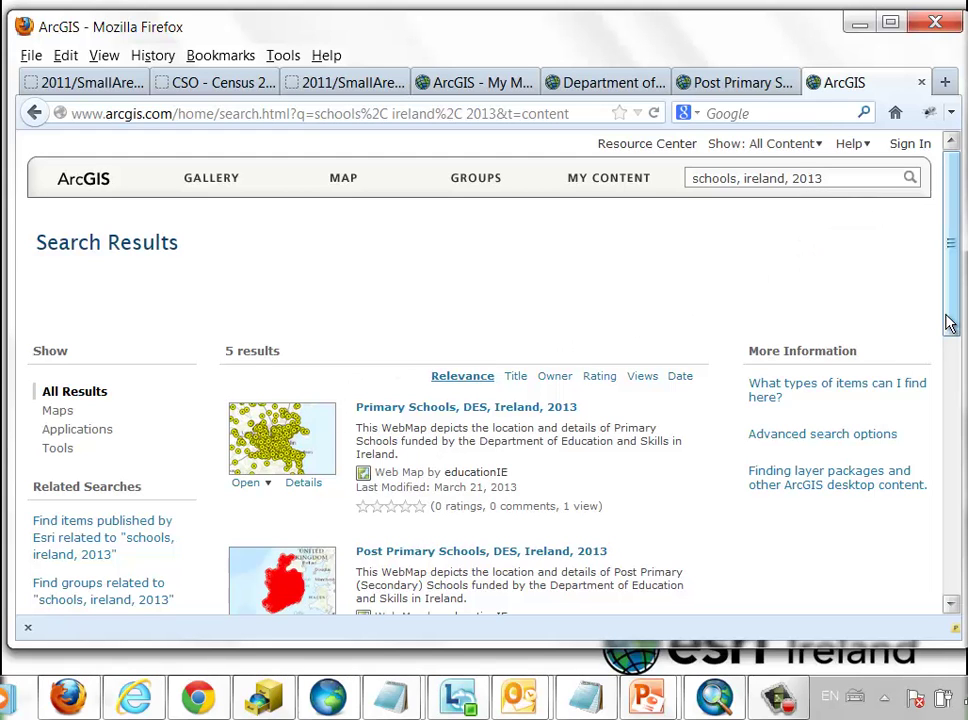
left_click_drag(947, 322, 953, 417)
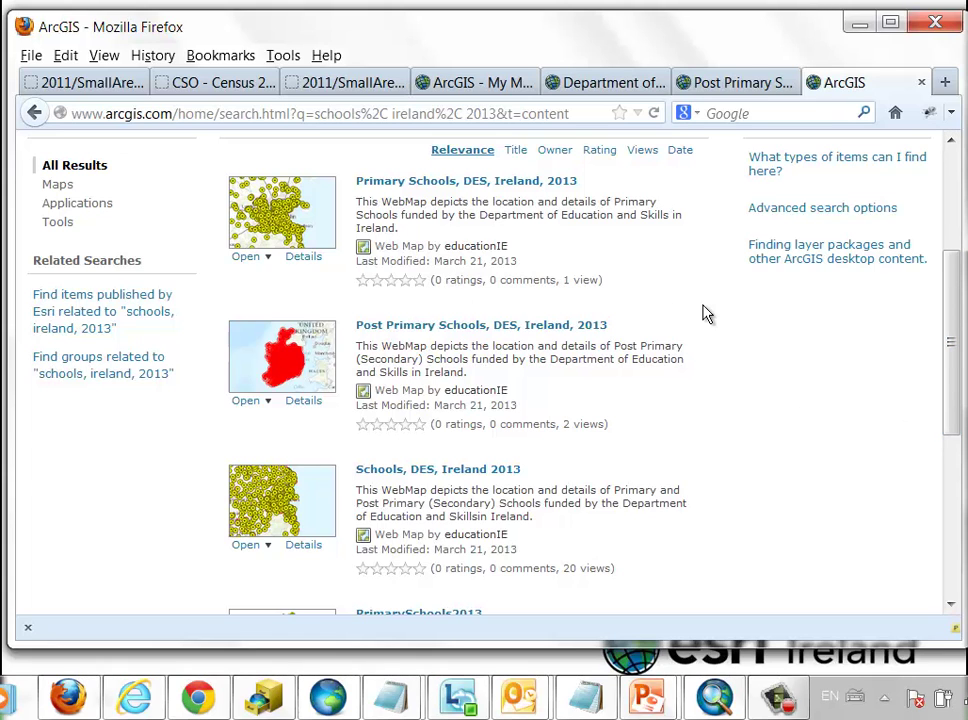
scroll(705, 314, "up", 3)
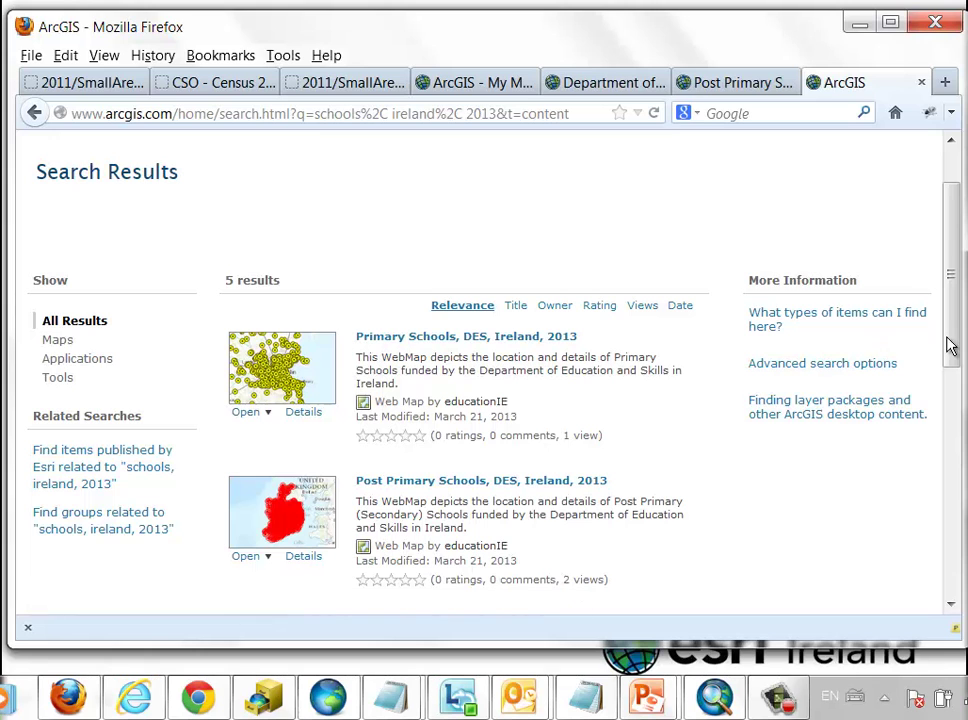
left_click_drag(950, 345, 942, 528)
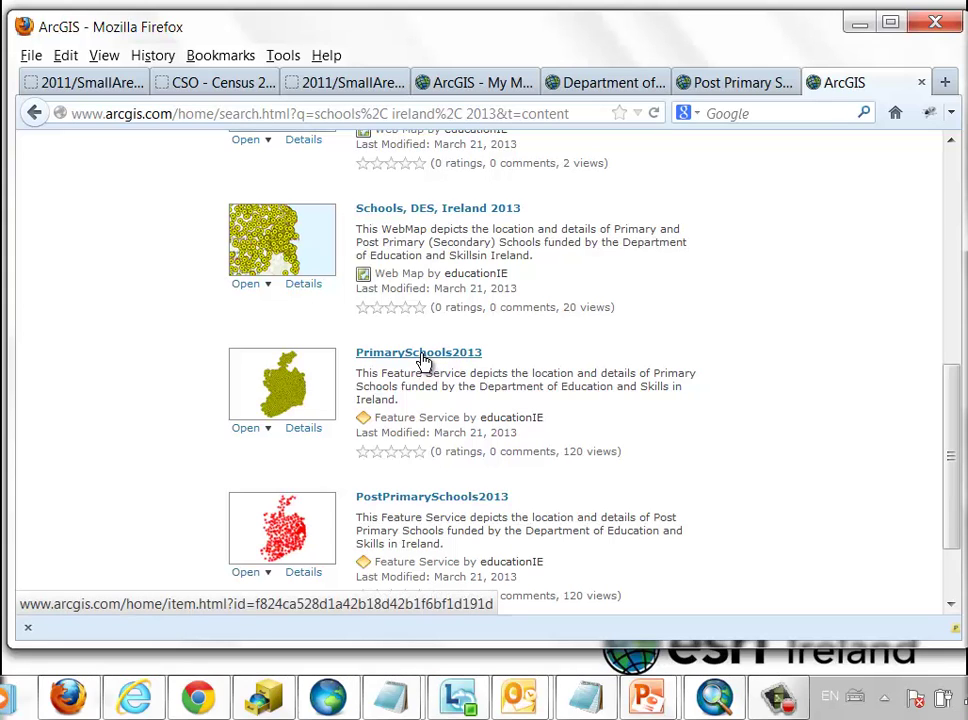
left_click(450, 500)
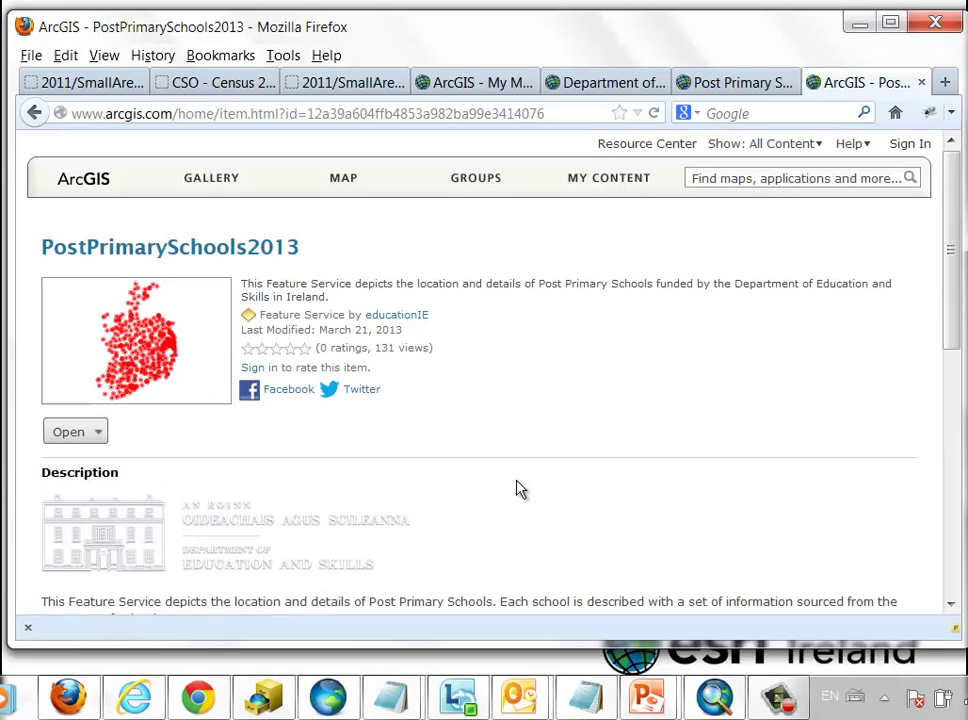
left_click_drag(948, 318, 962, 472)
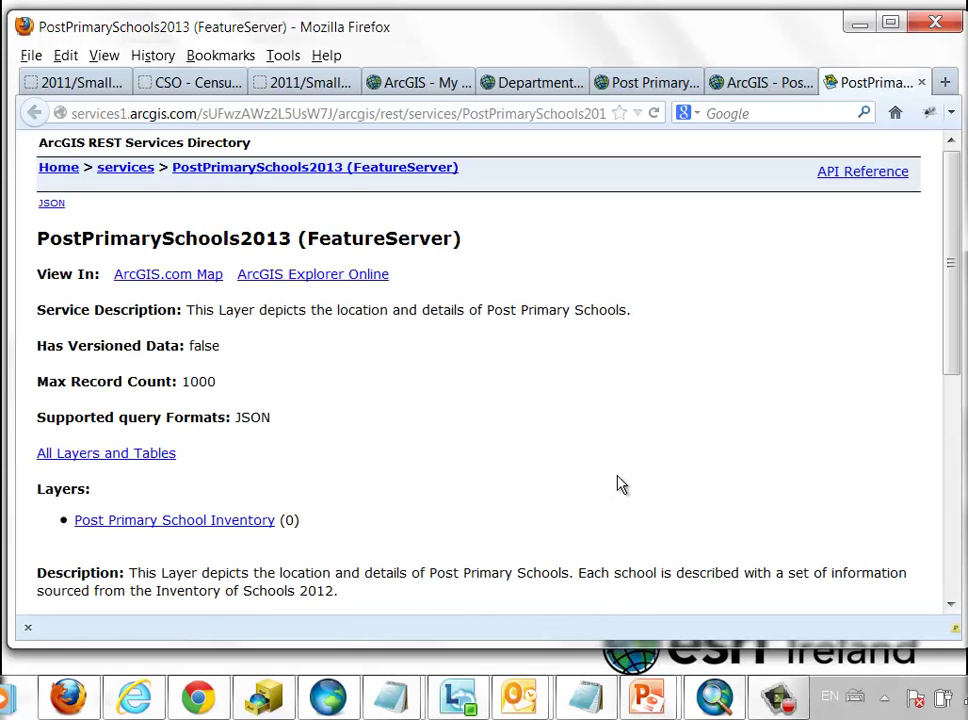
Step: Scroll through the PostPrimarySchools2013 FeatureServer details and its Post Primary School Inventory layer
scroll(618, 480, "down", 3)
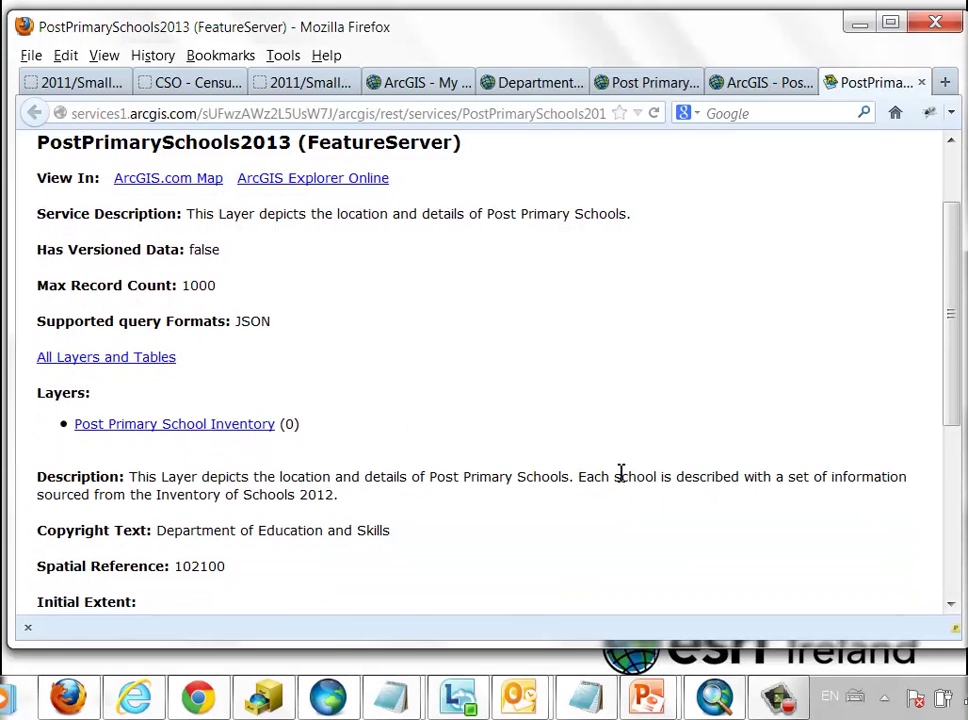
scroll(618, 480, "down", 2)
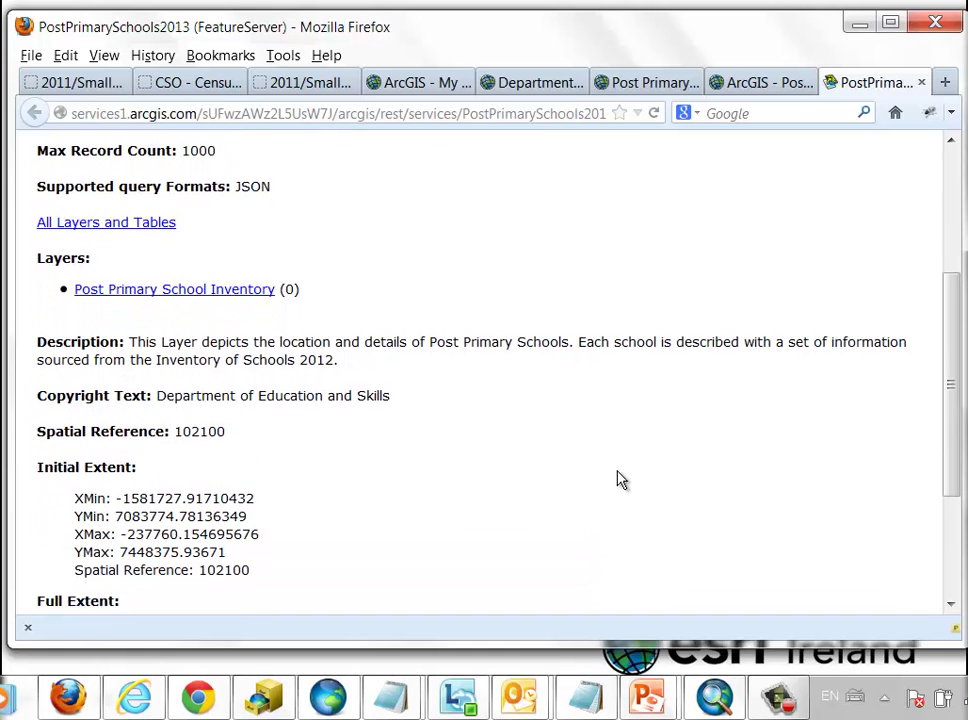
scroll(618, 480, "up", 4)
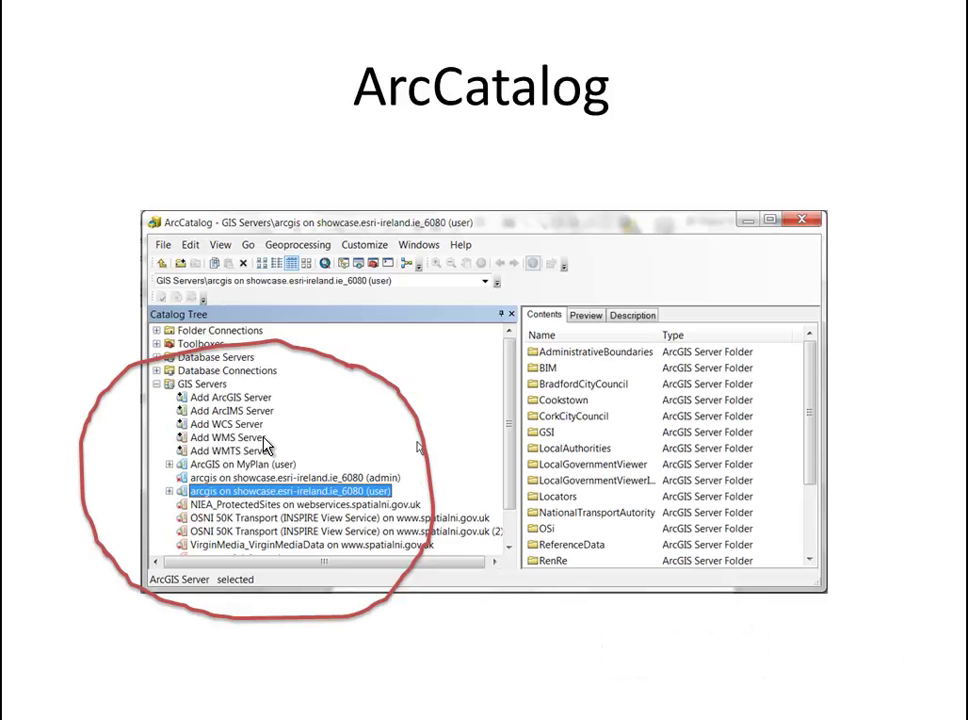
Step: Advance the slideshow to the ArcMap slide, then the ArcMap & MapGenie slide
left_click(228, 502)
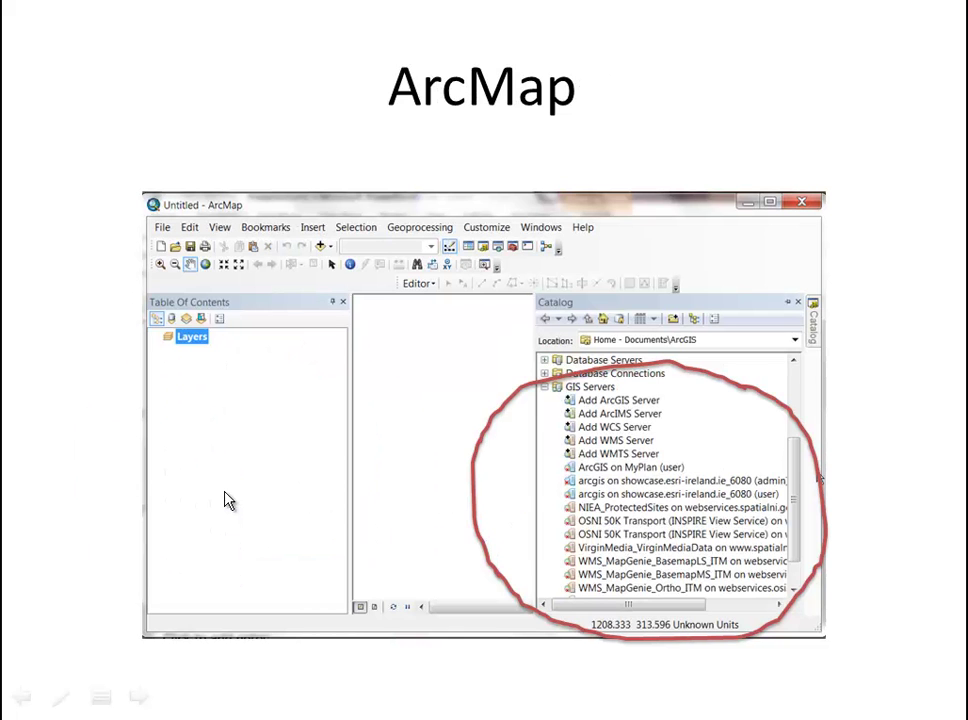
left_click(388, 419)
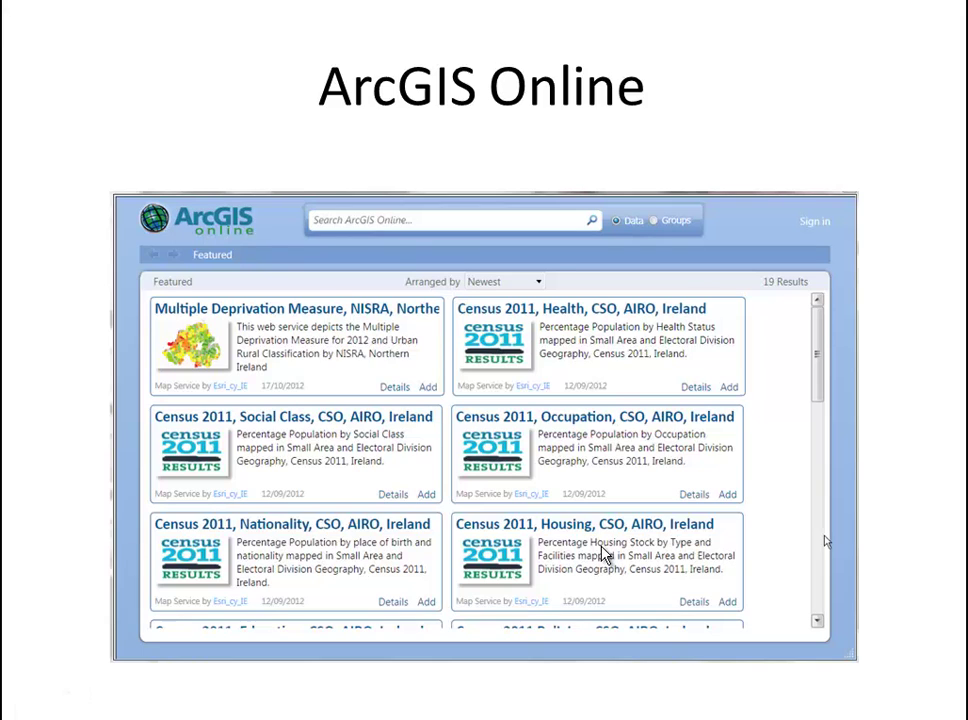
Step: Advance the slideshow to the Add Basemap slide
key("Right")
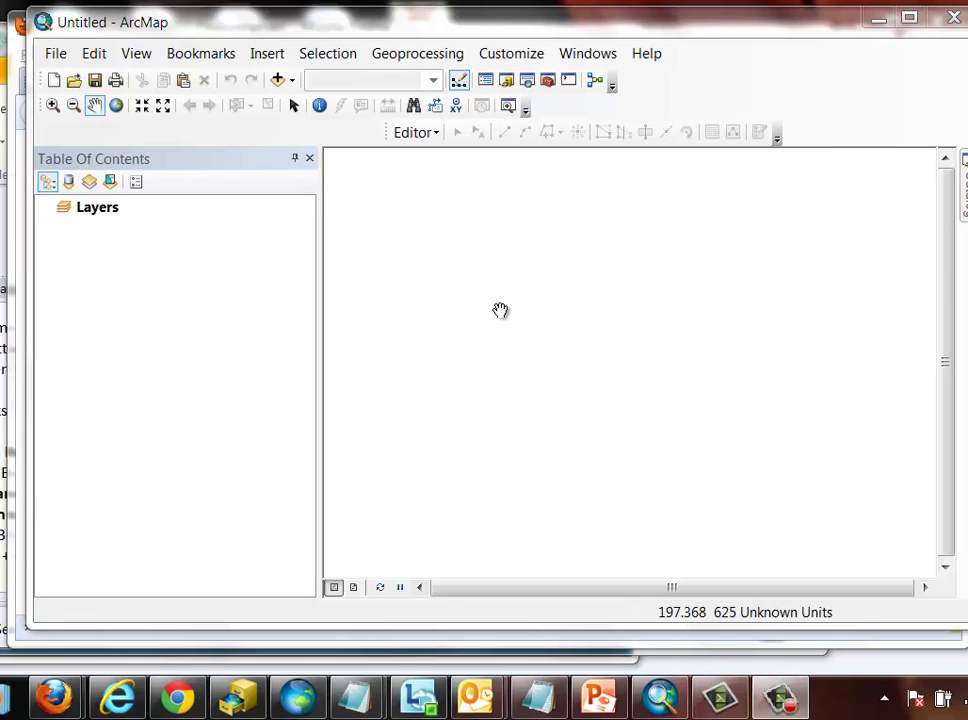
Step: Minimise the empty Untitled ArcMap window to reveal Firefox
left_click(877, 19)
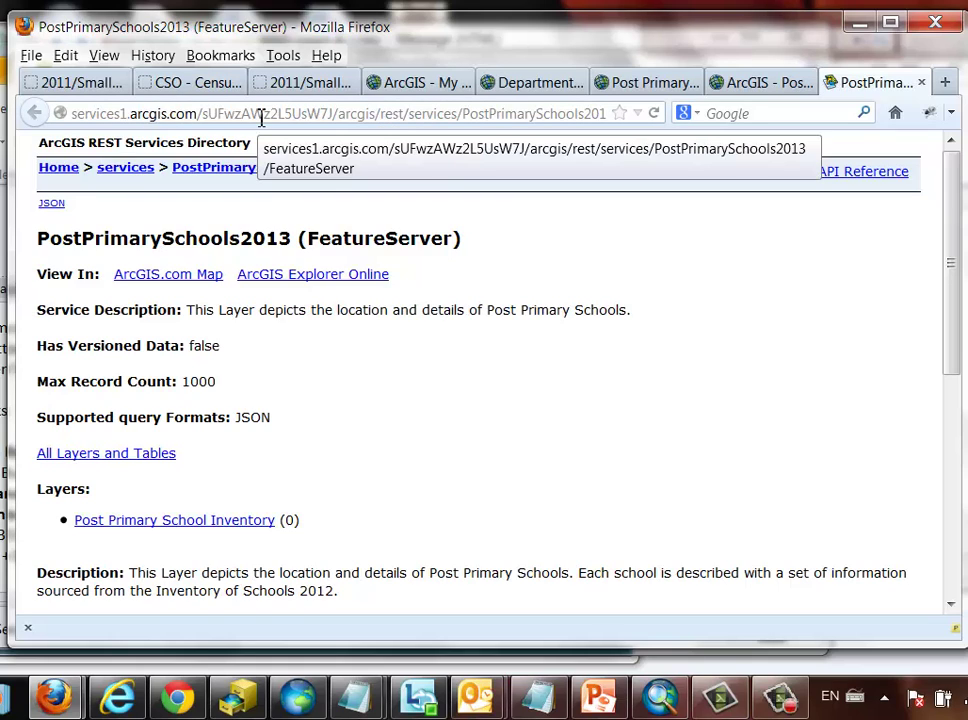
Step: Go to the PostPrimarySchools2013 item page and show its Open options list
left_click(106, 91)
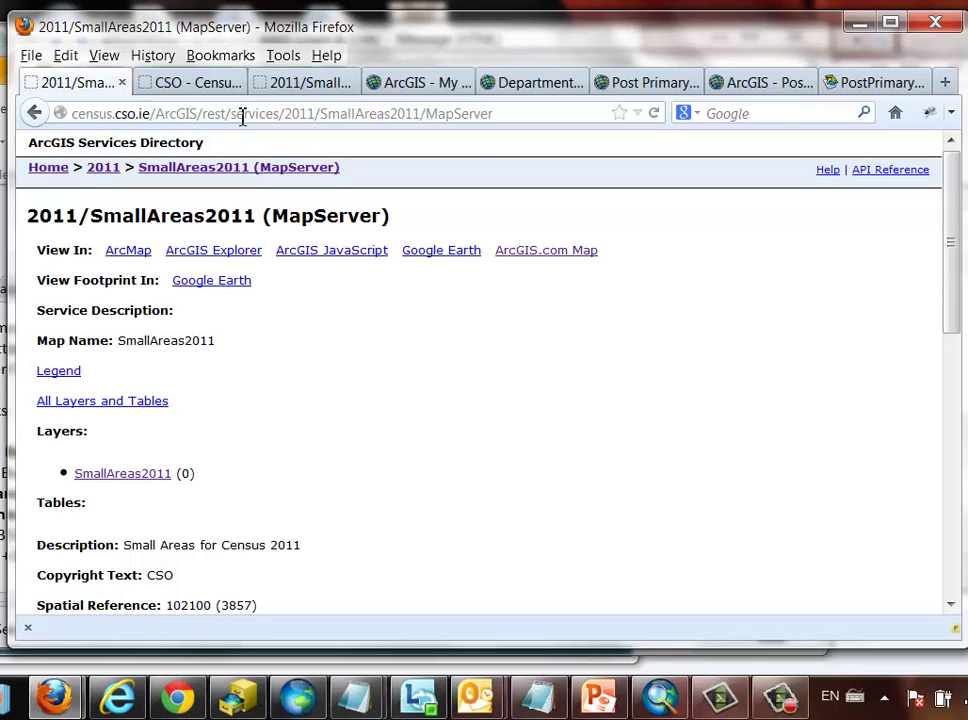
left_click(770, 88)
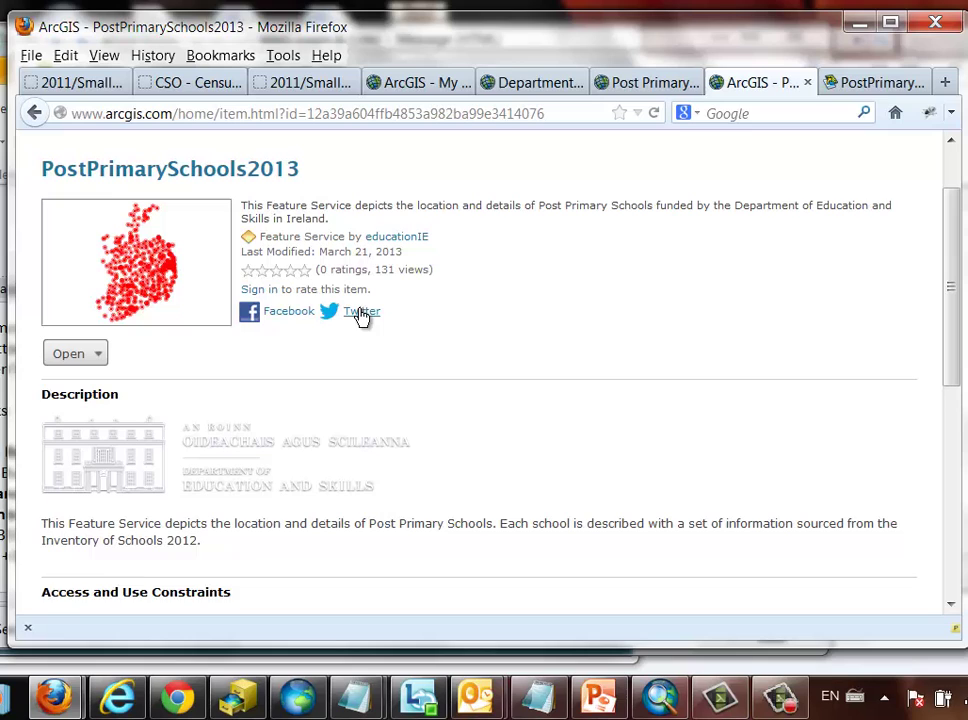
left_click(97, 360)
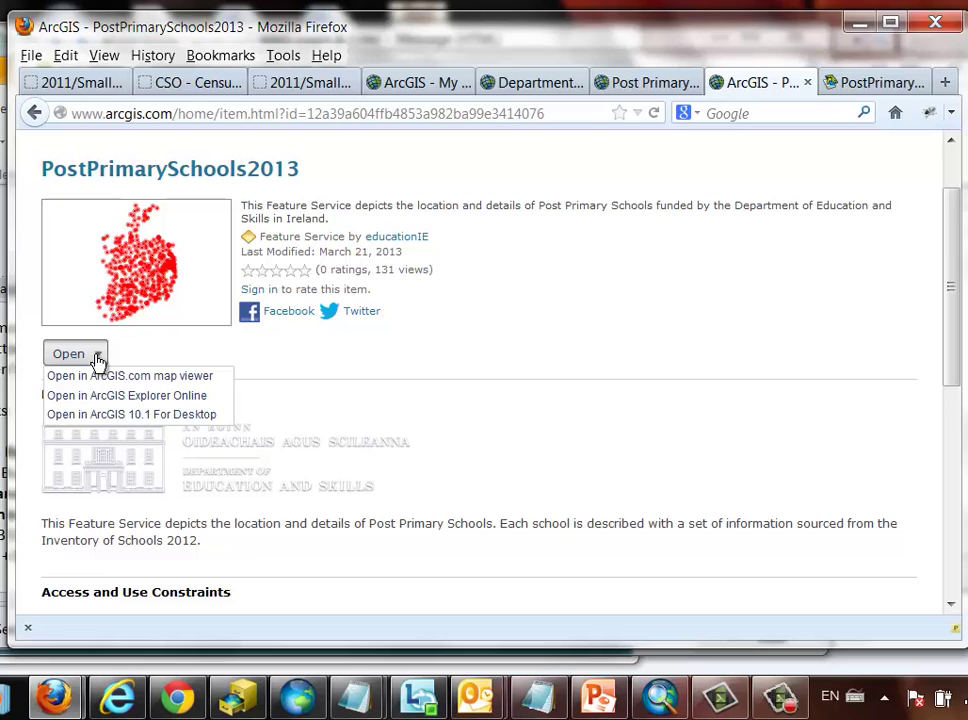
Step: Open the PostPrimarySchools2013 item in ArcGIS for Desktop via the downloaded item-2.pitem file
left_click(87, 417)
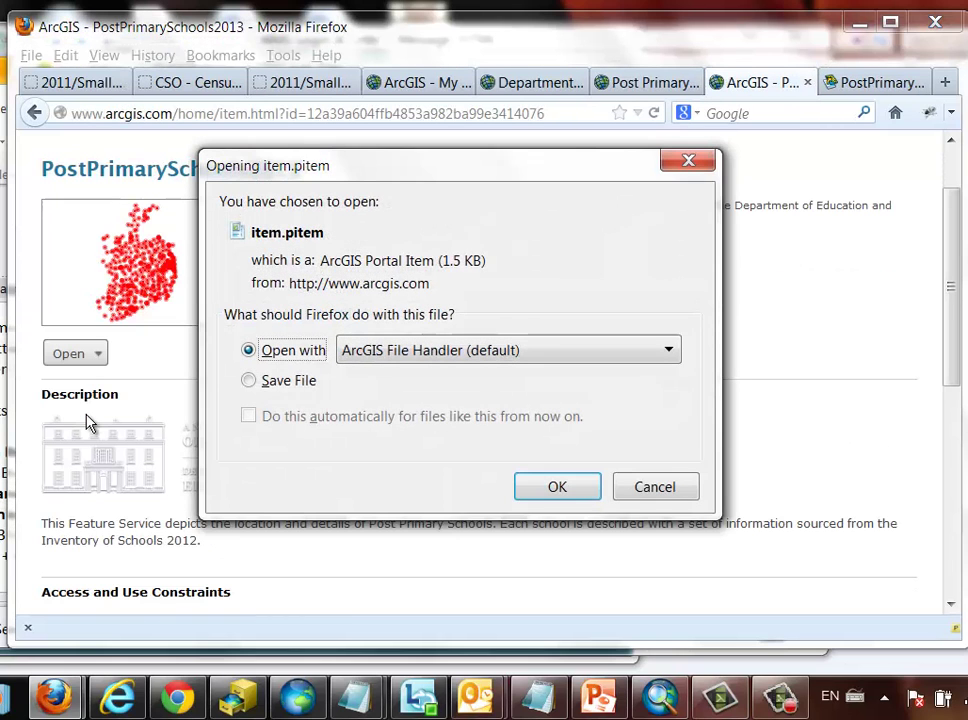
left_click(560, 490)
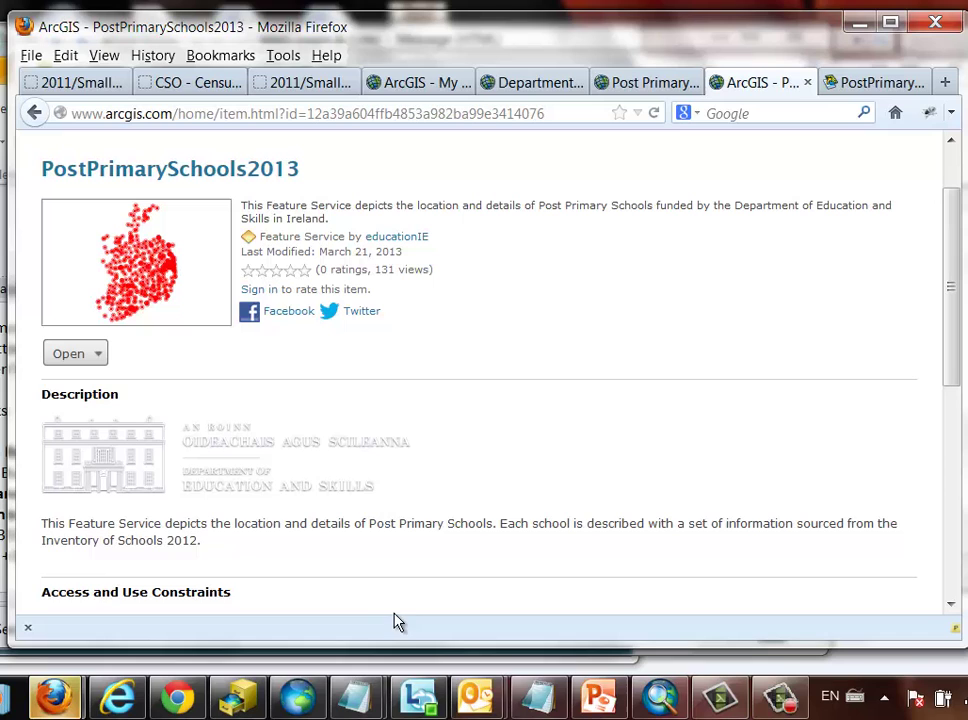
mouse_move(660, 700)
mouse_move(60, 690)
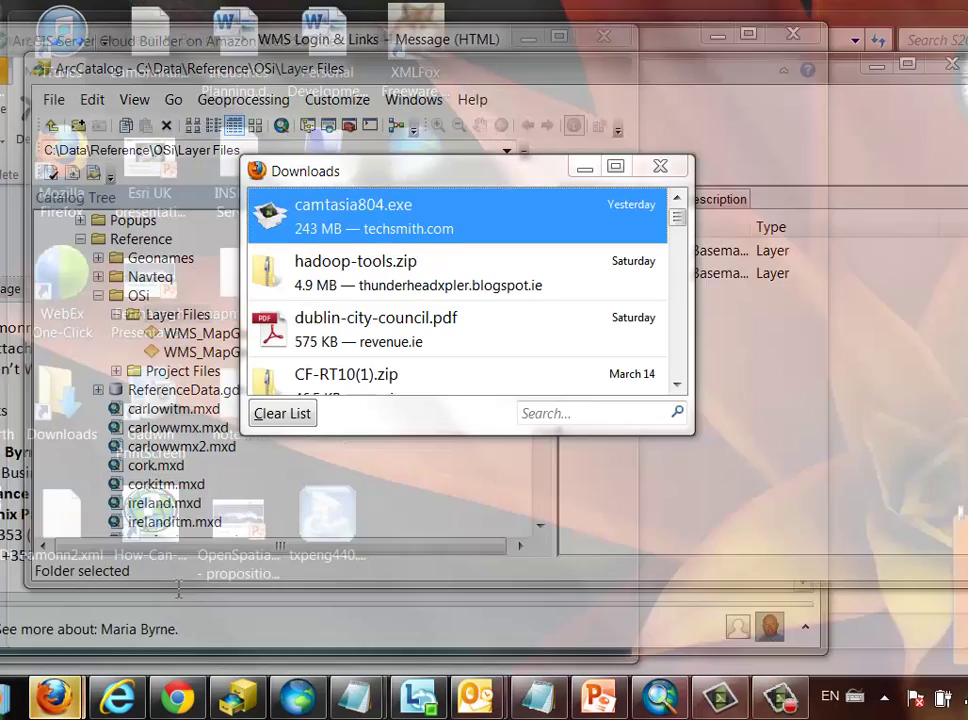
left_click(175, 595)
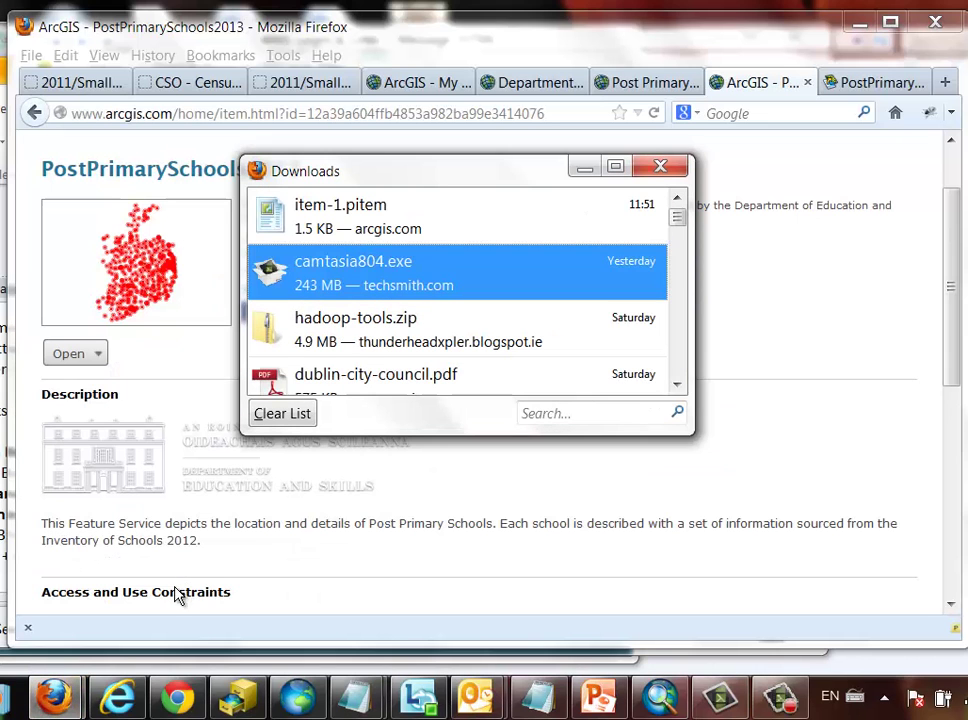
left_click(344, 222)
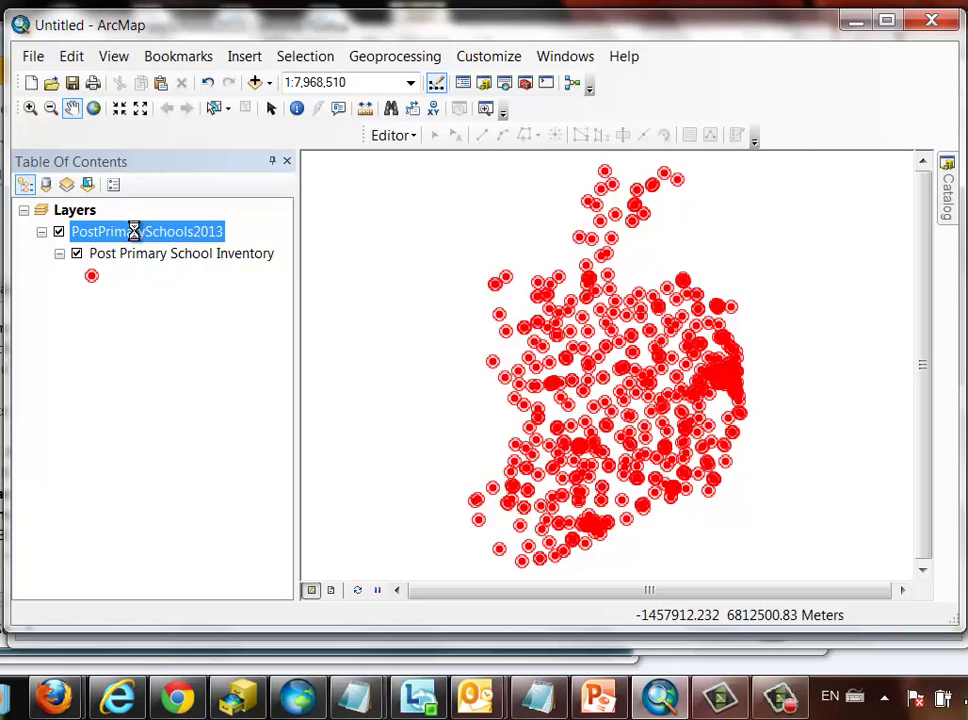
Step: Review the PostPrimarySchools2013 group layer's General properties and close them unchanged
right_click(137, 234)
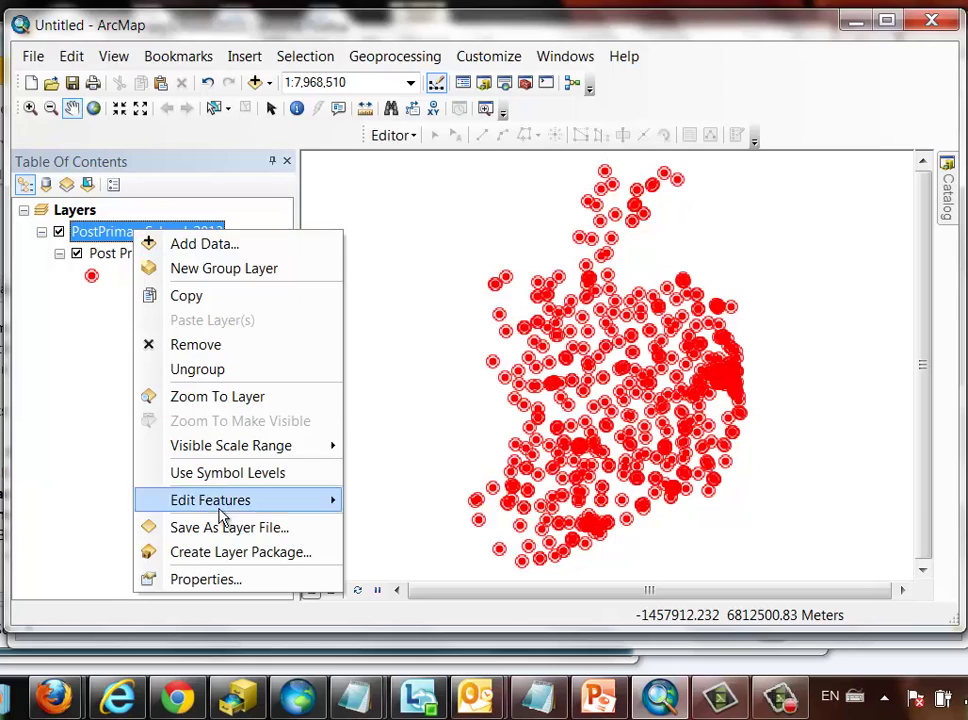
left_click(205, 578)
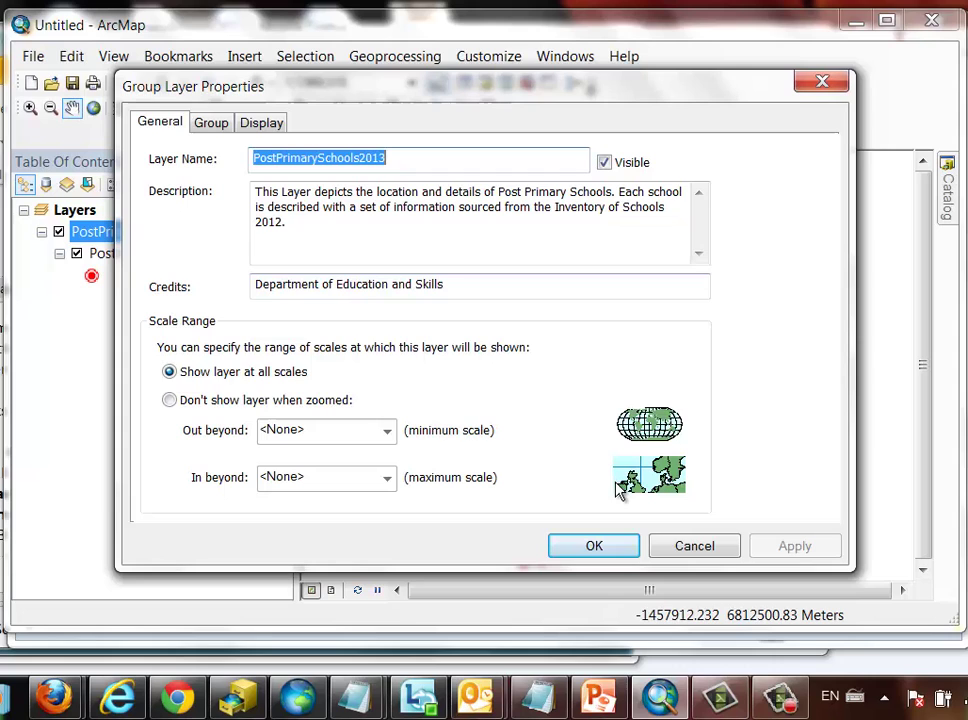
left_click(630, 549)
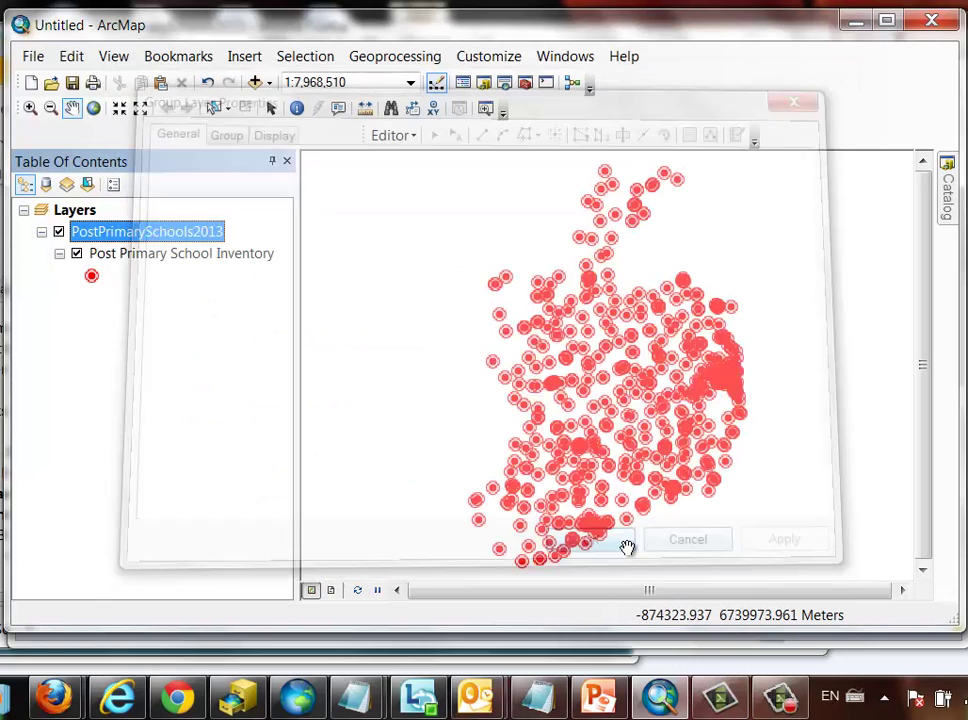
key("Down")
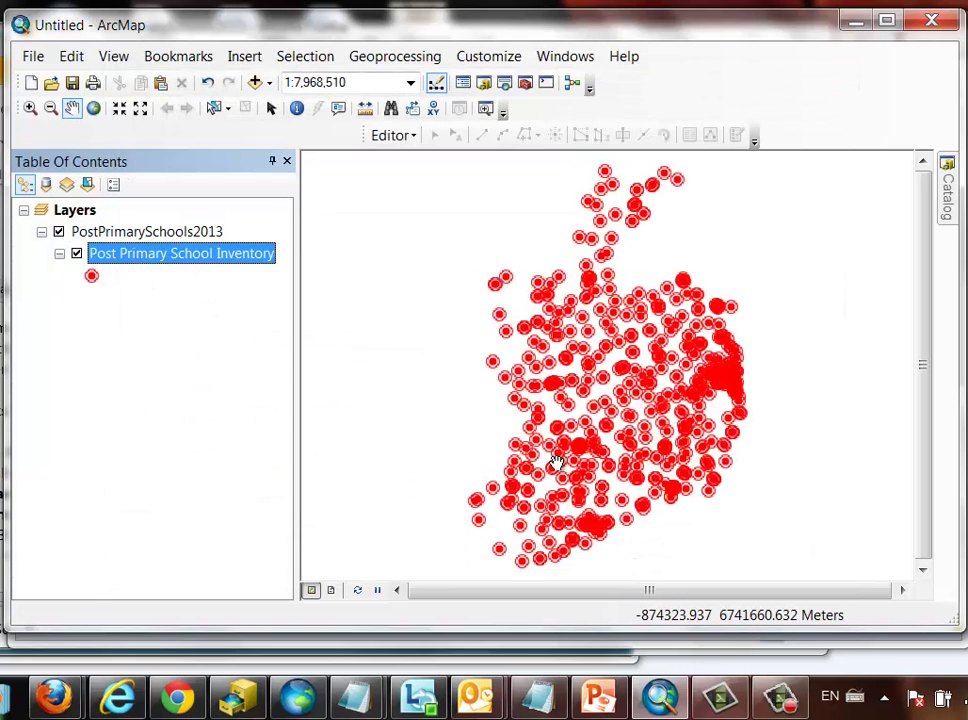
right_click(183, 258)
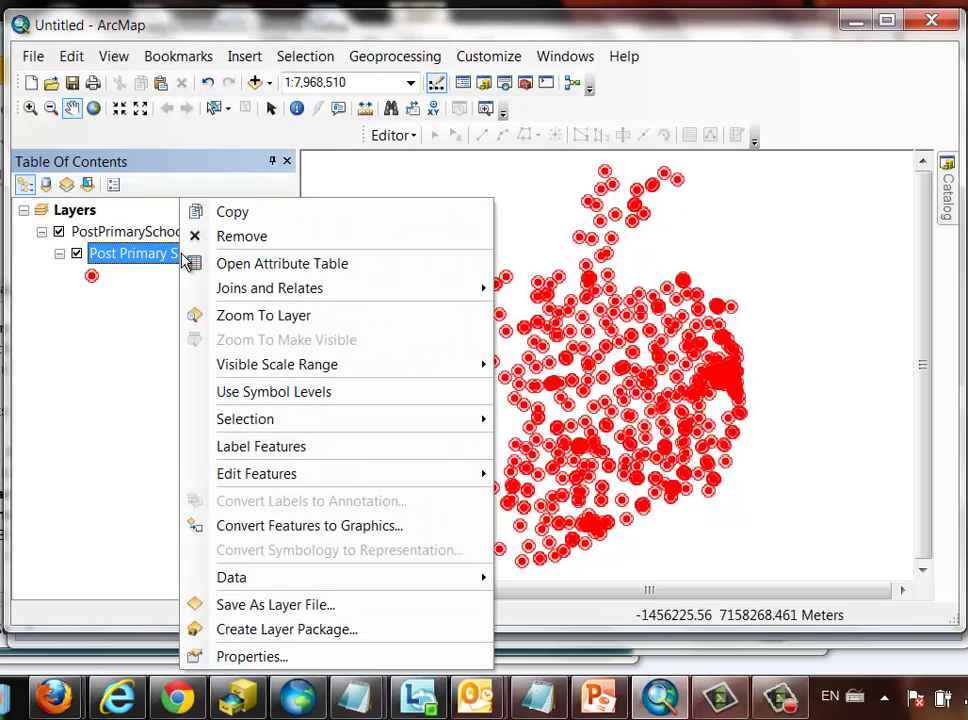
left_click(250, 656)
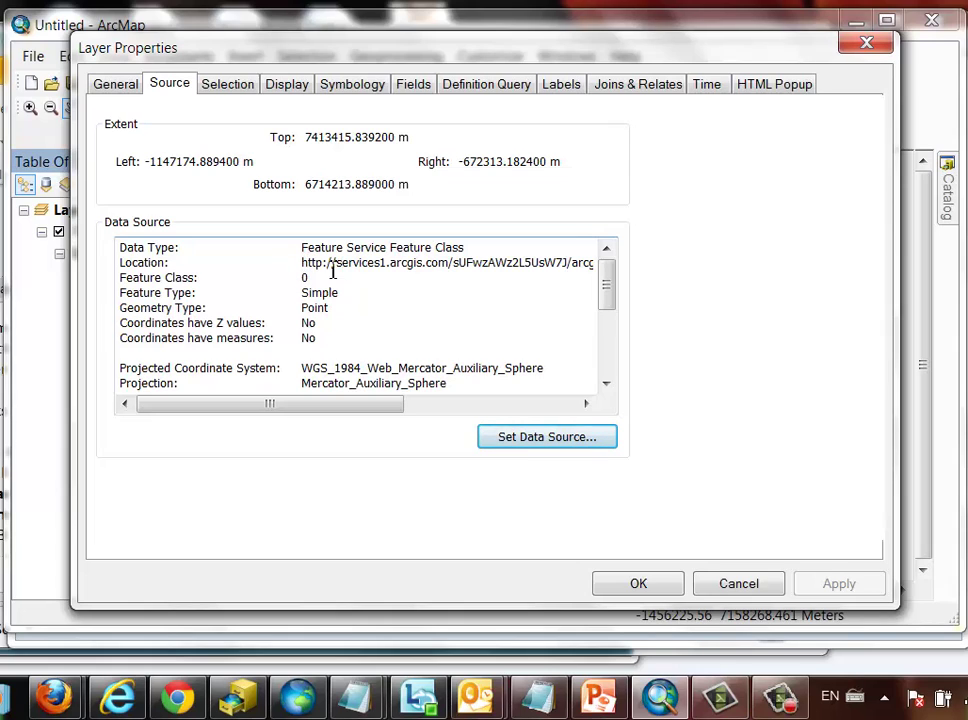
left_click_drag(304, 263, 622, 270)
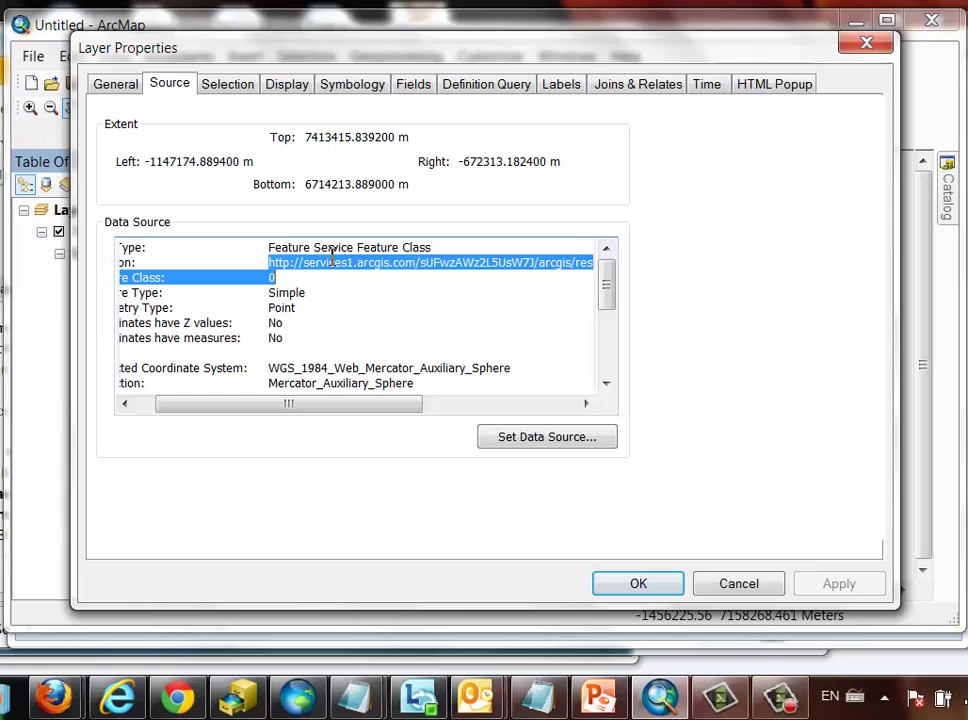
key("Return")
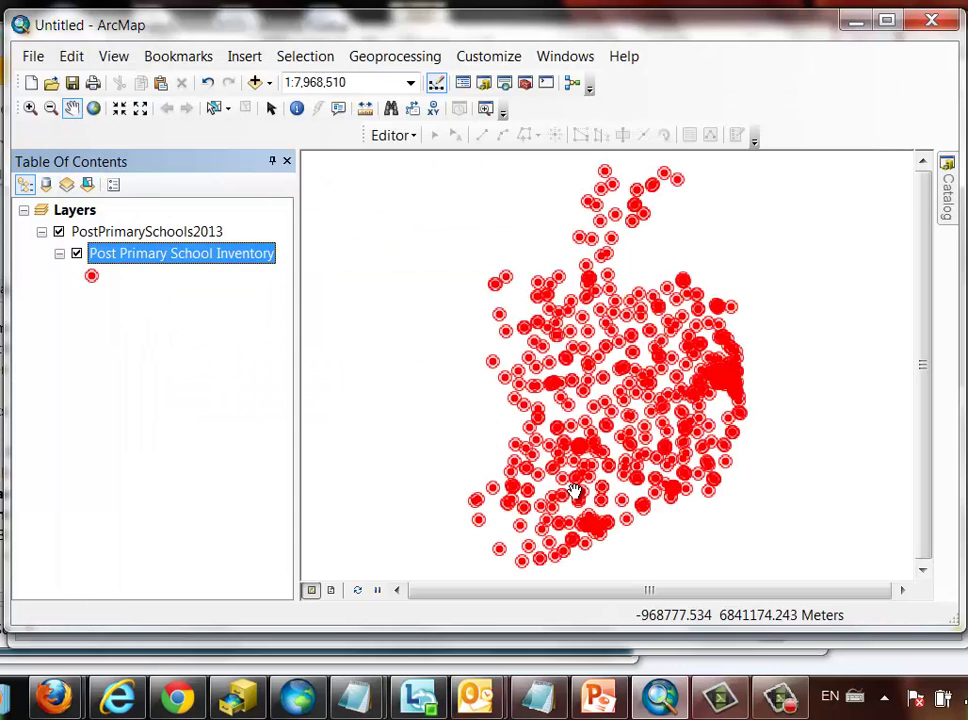
Step: Zoom to 1:349,496 near the east coast and identify the Clongowes Wood College point
left_click(30, 108)
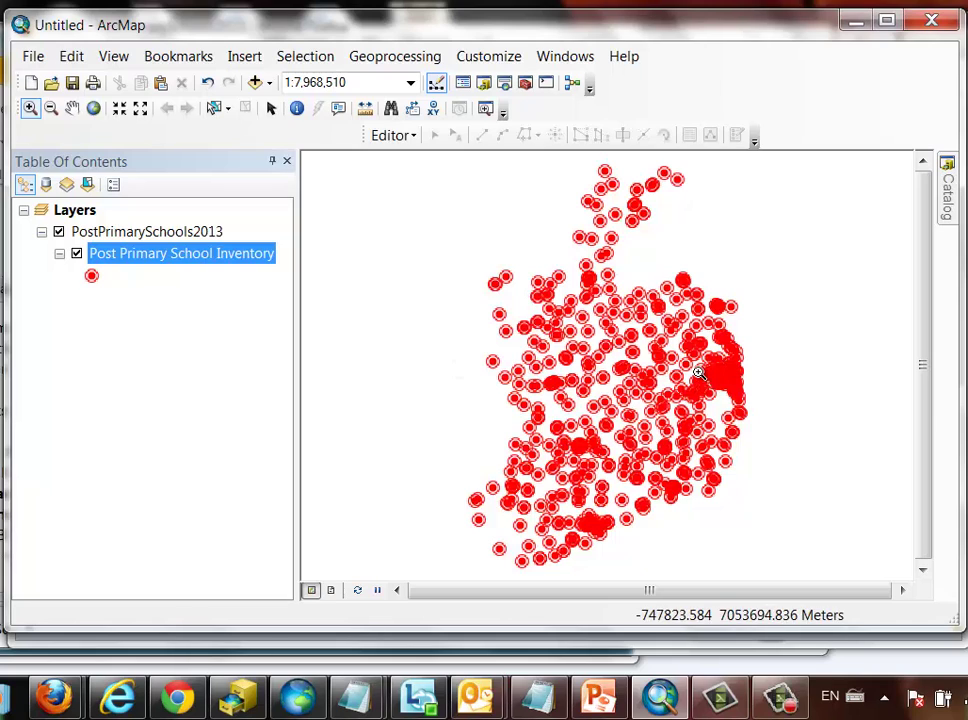
left_click_drag(699, 375, 718, 392)
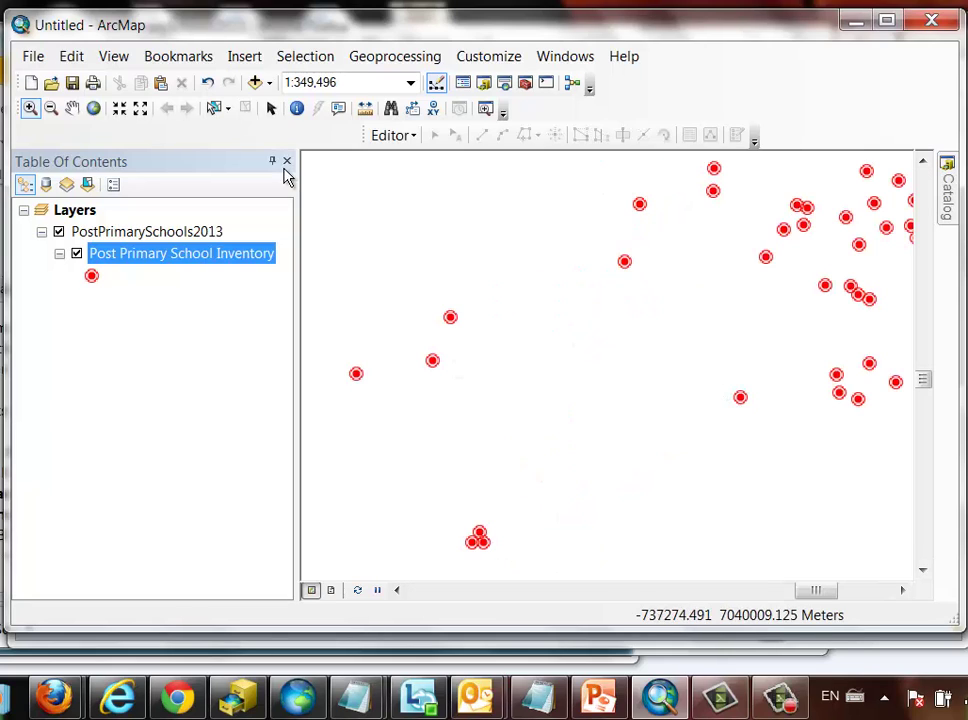
left_click(296, 108)
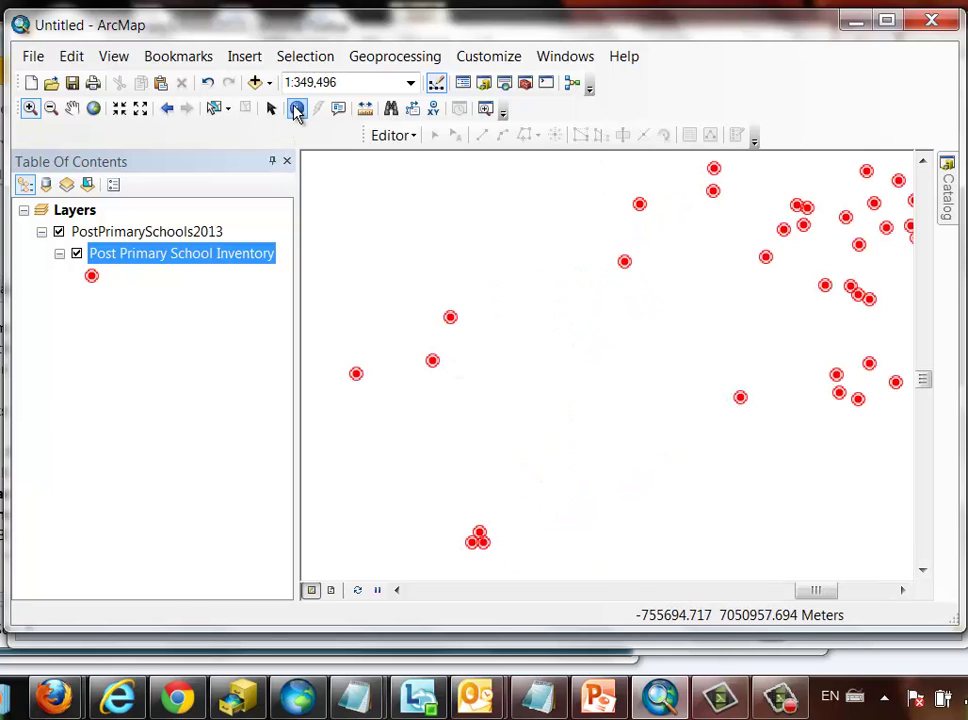
left_click(450, 317)
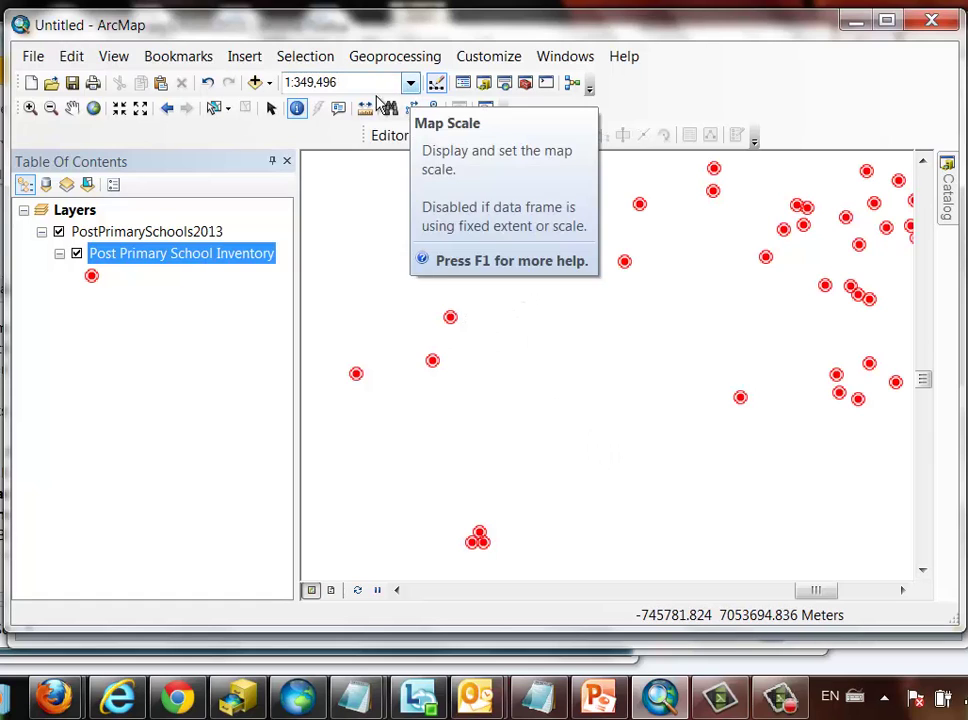
Step: Add the OpenStreetMap basemap under the points and identify St Wolstan's Community School
left_click(270, 85)
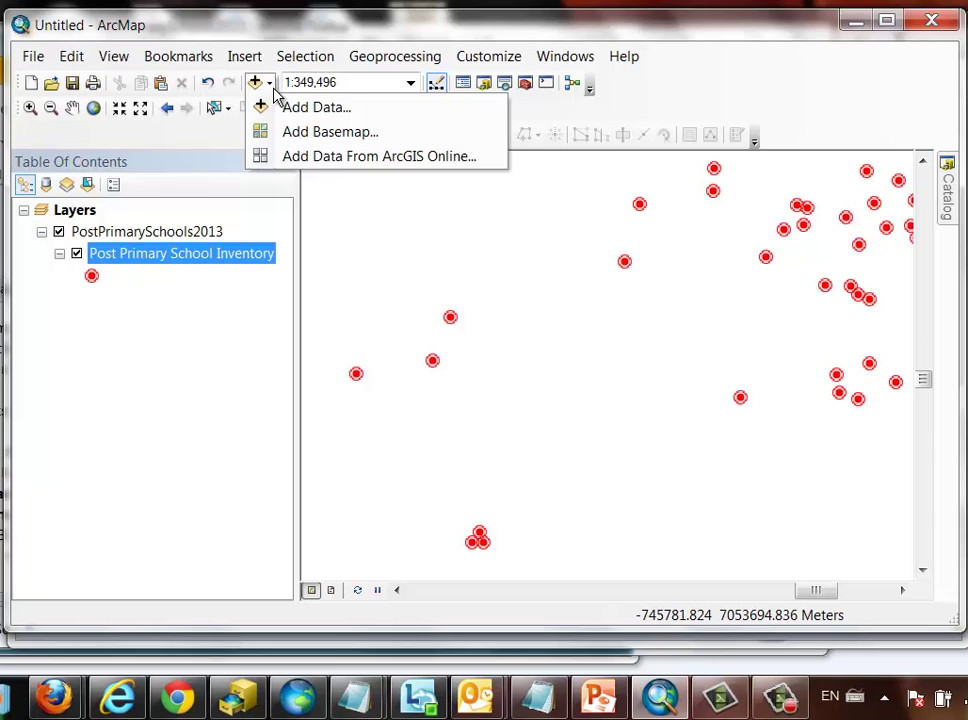
left_click(316, 131)
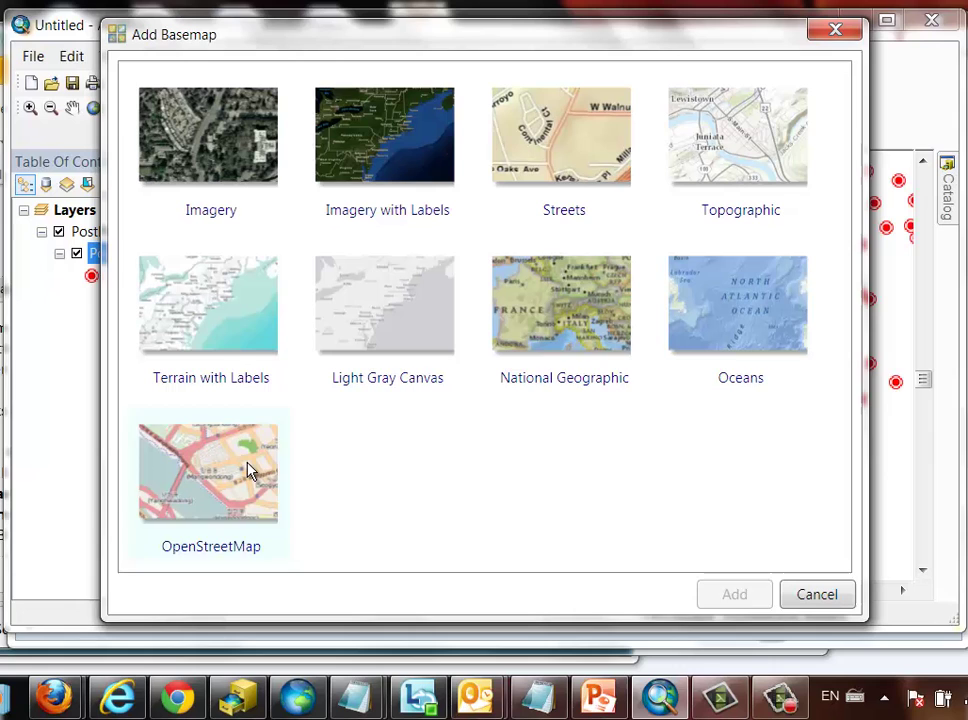
left_click(255, 472)
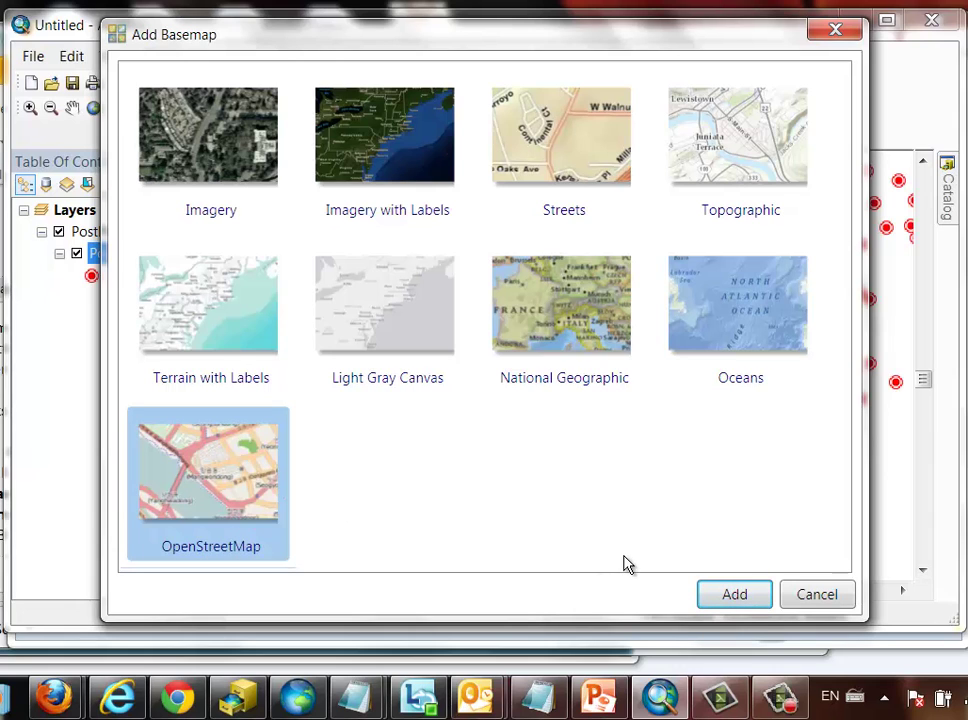
left_click(740, 600)
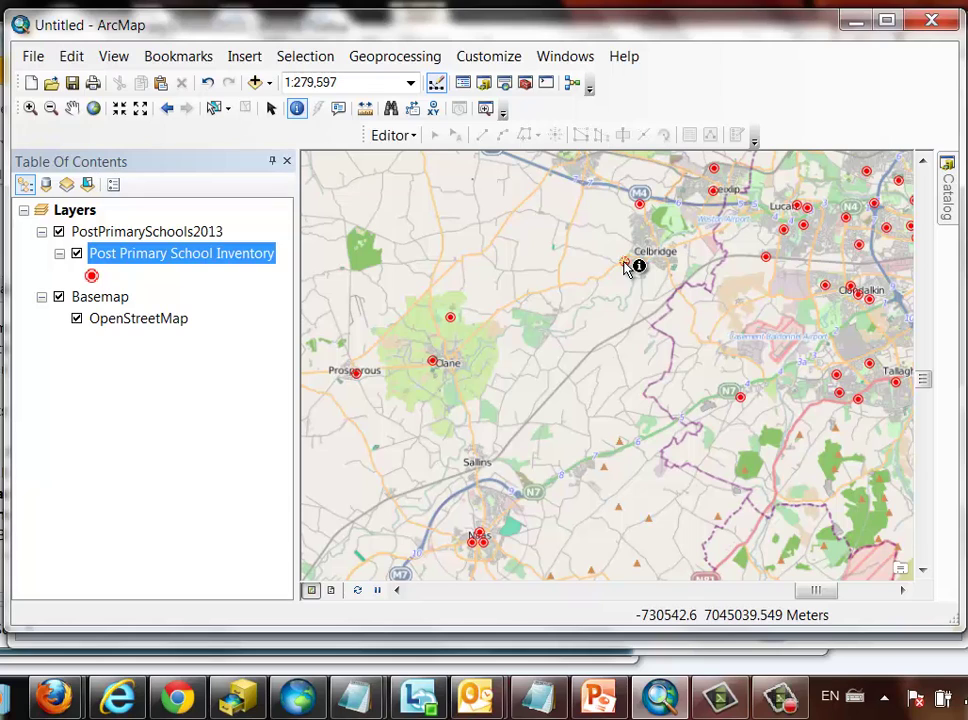
left_click(625, 266)
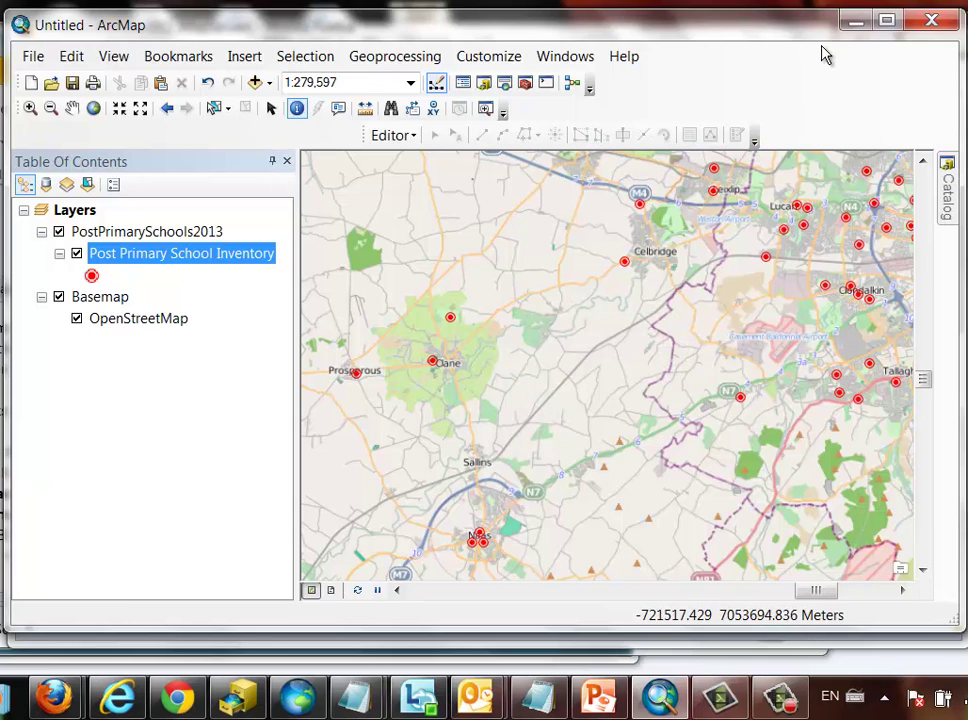
Step: Switch to Firefox, return to the CSO Services Directory root folder, and select its URL
left_click(852, 24)
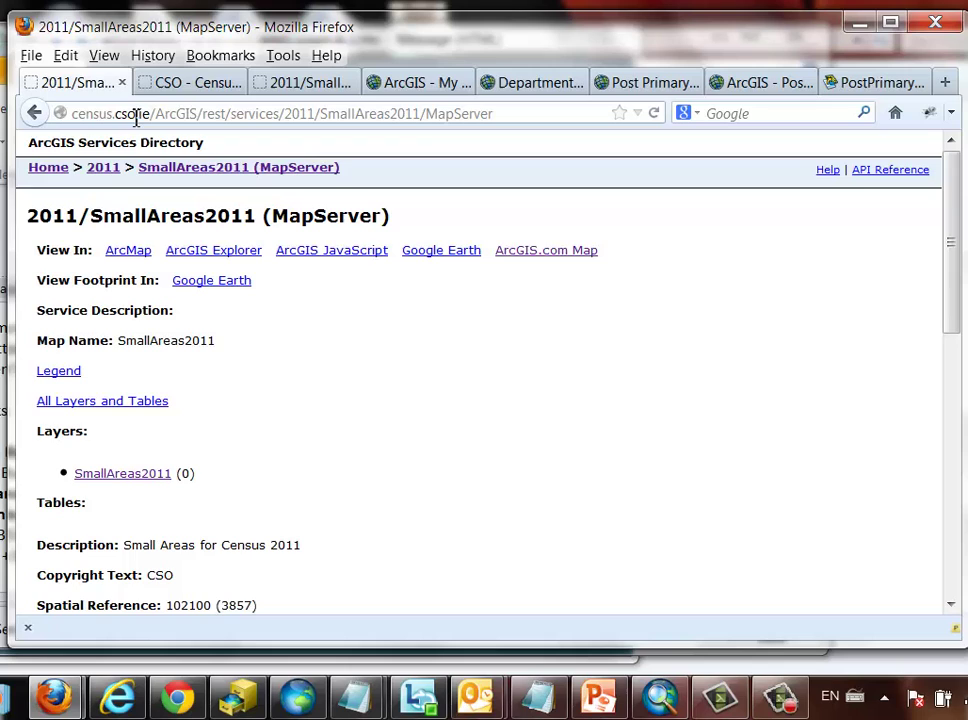
left_click(54, 172)
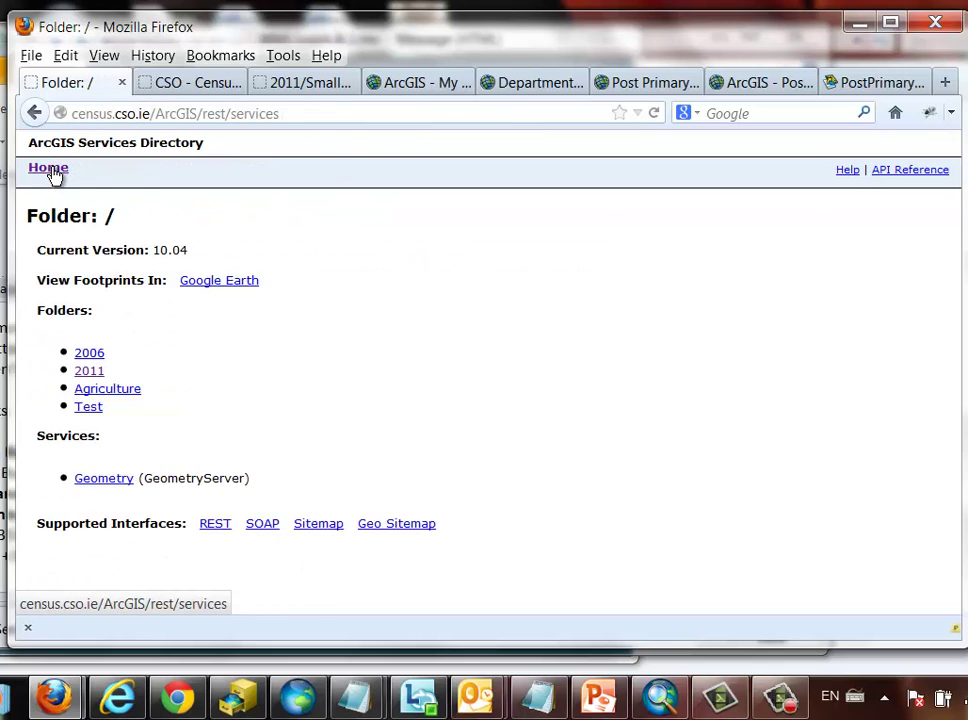
left_click(292, 117)
key("ctrl+c")
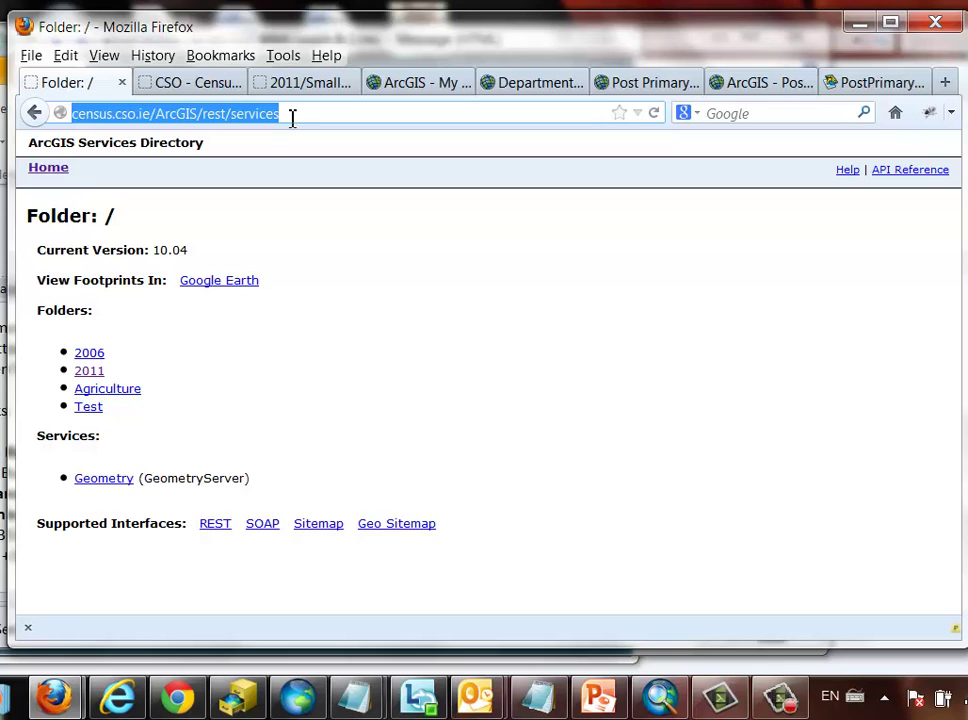
Step: Bring ArcCatalog forward and expand Database Servers and Database Connections
left_click(240, 705)
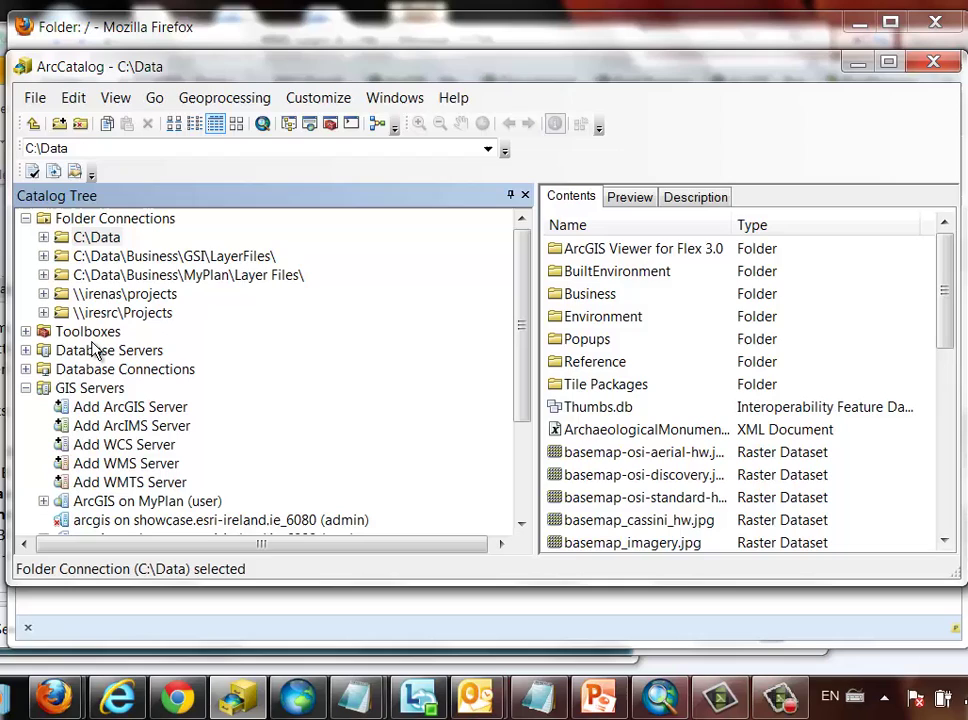
left_click(26, 351)
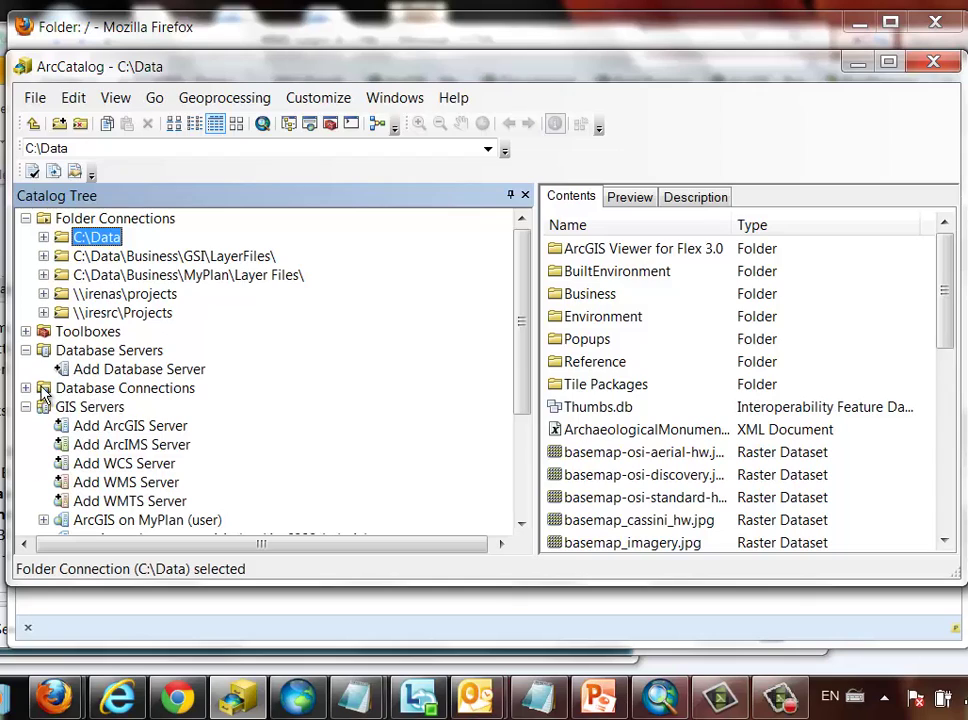
left_click(26, 389)
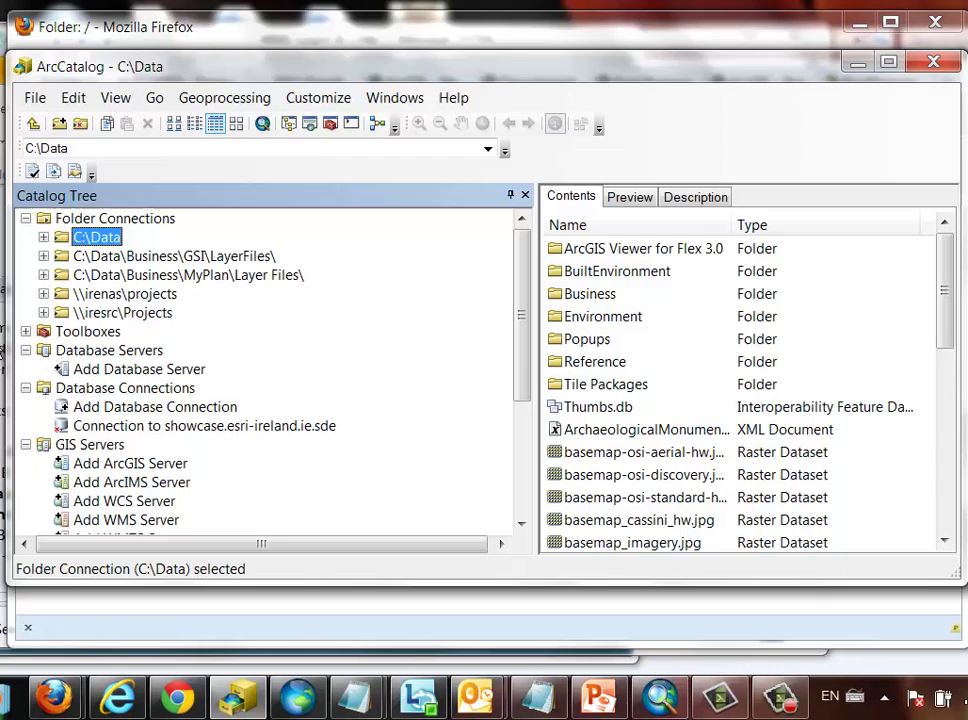
Step: Expand C:\Data and its Business folder, then collapse both again
left_click(43, 237)
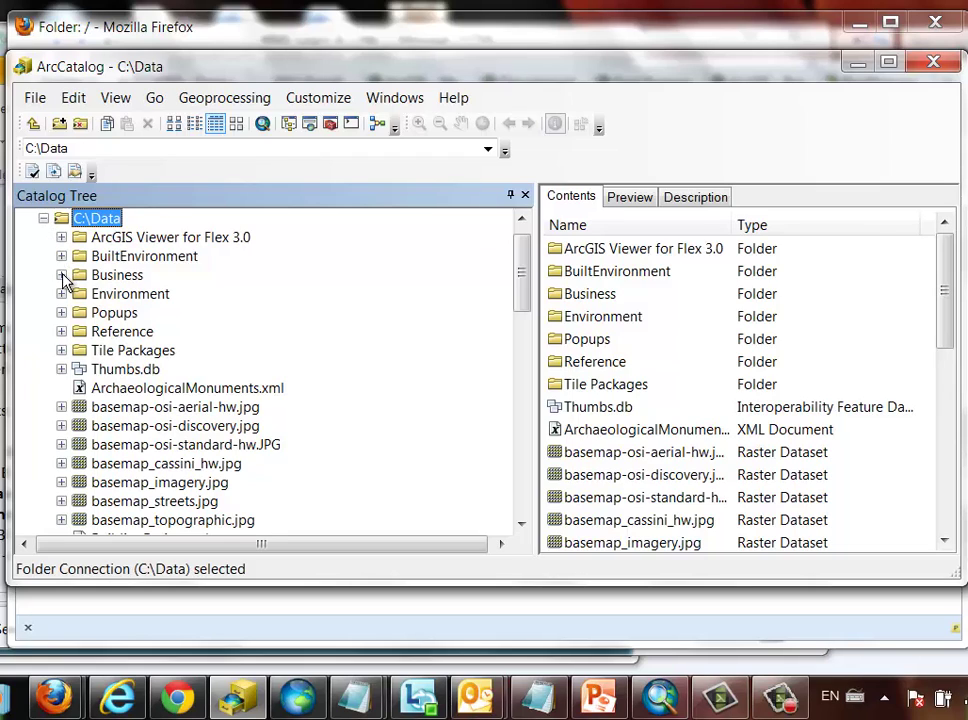
left_click(61, 275)
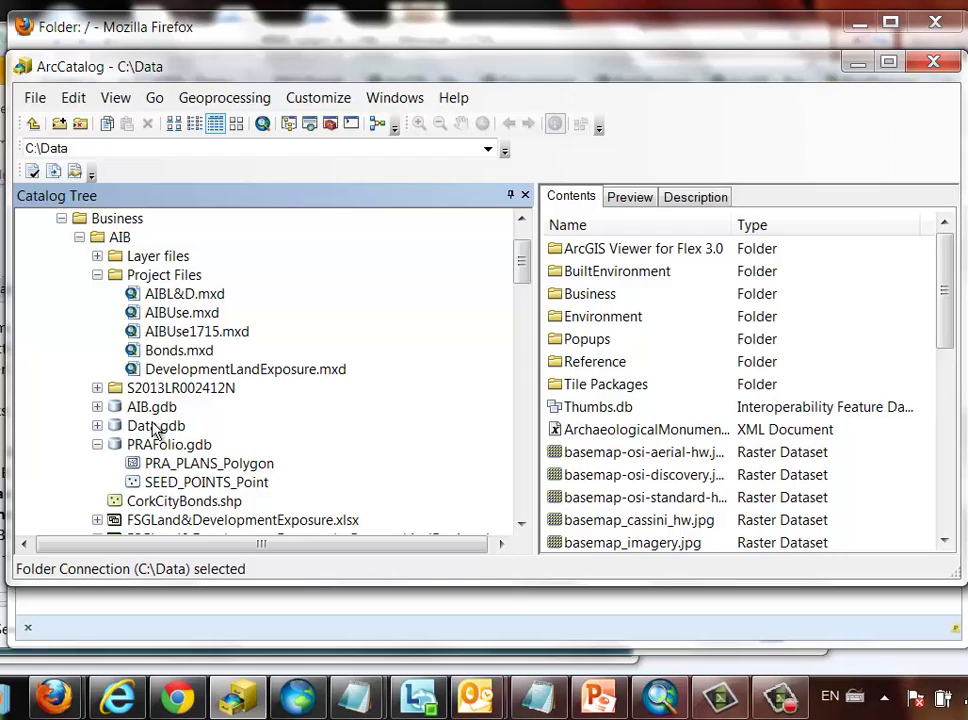
left_click(61, 218)
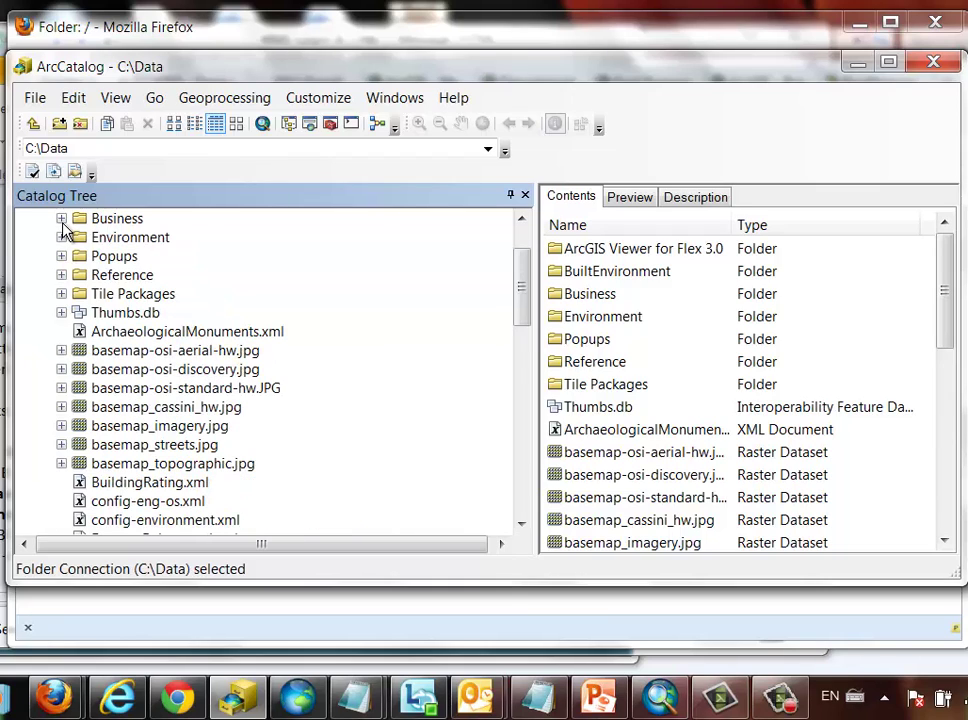
left_click_drag(521, 325, 521, 270)
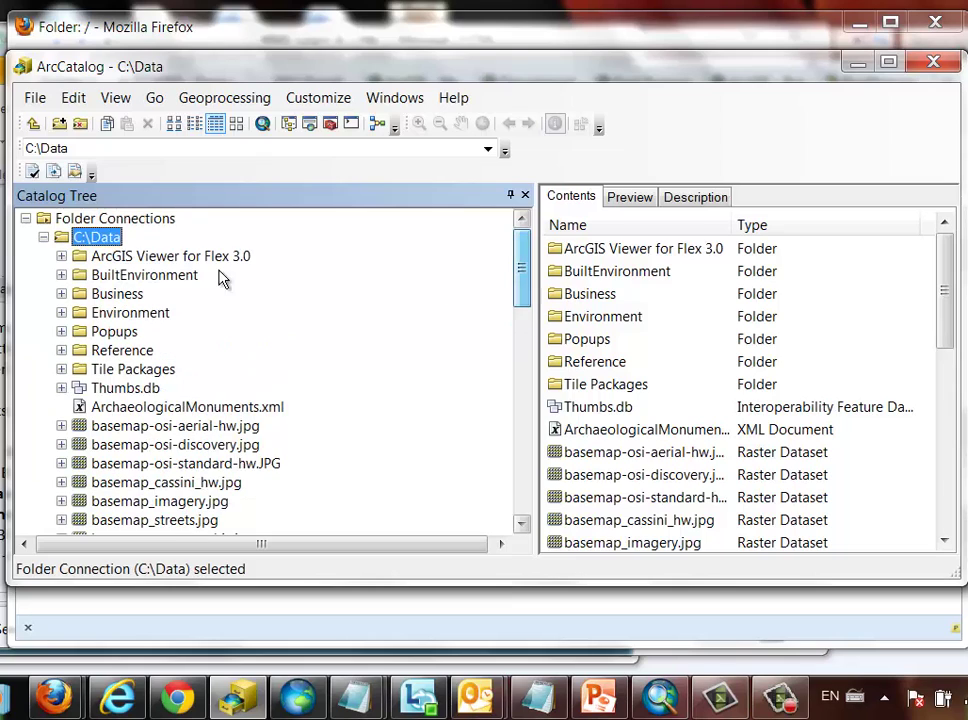
left_click(44, 238)
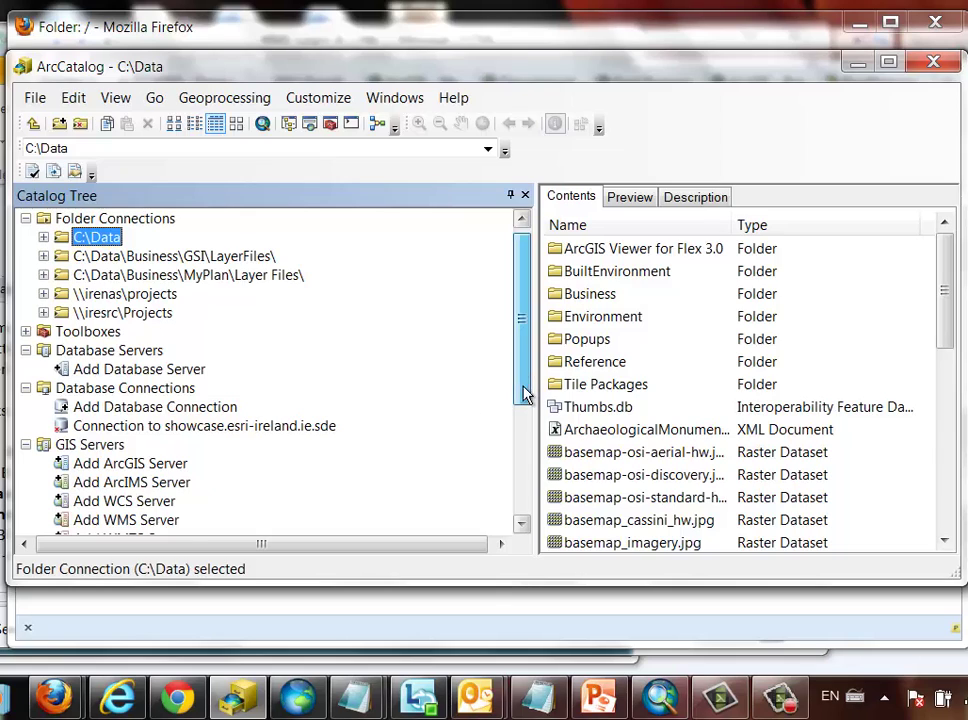
Step: Collapse Database Connections and Database Servers so the GIS Servers entries are listed
left_click_drag(521, 383, 527, 410)
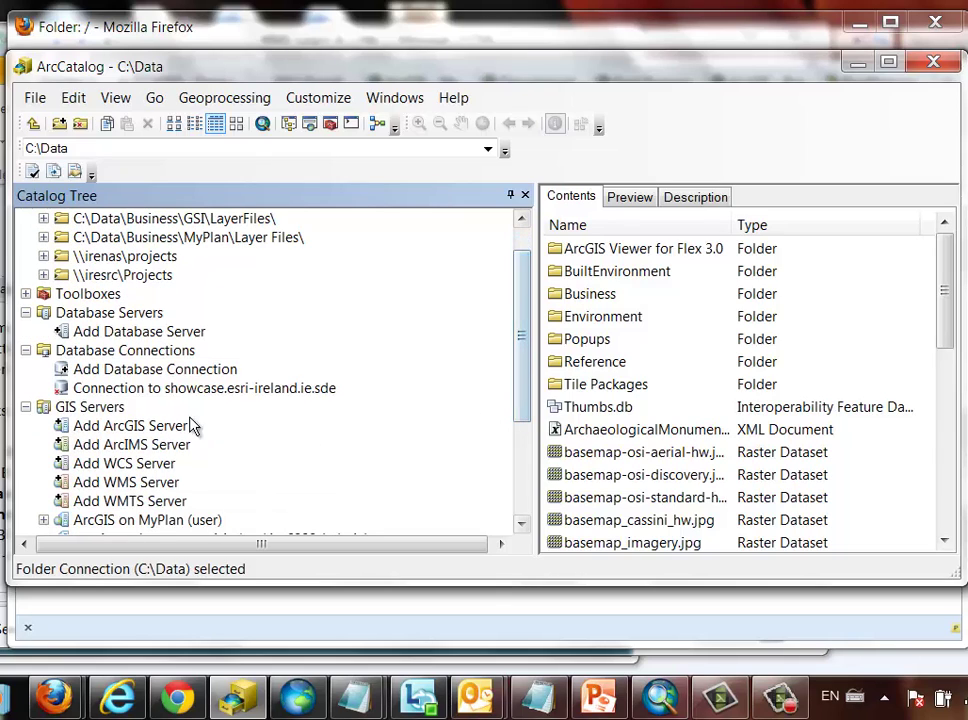
left_click(26, 350)
left_click(26, 312)
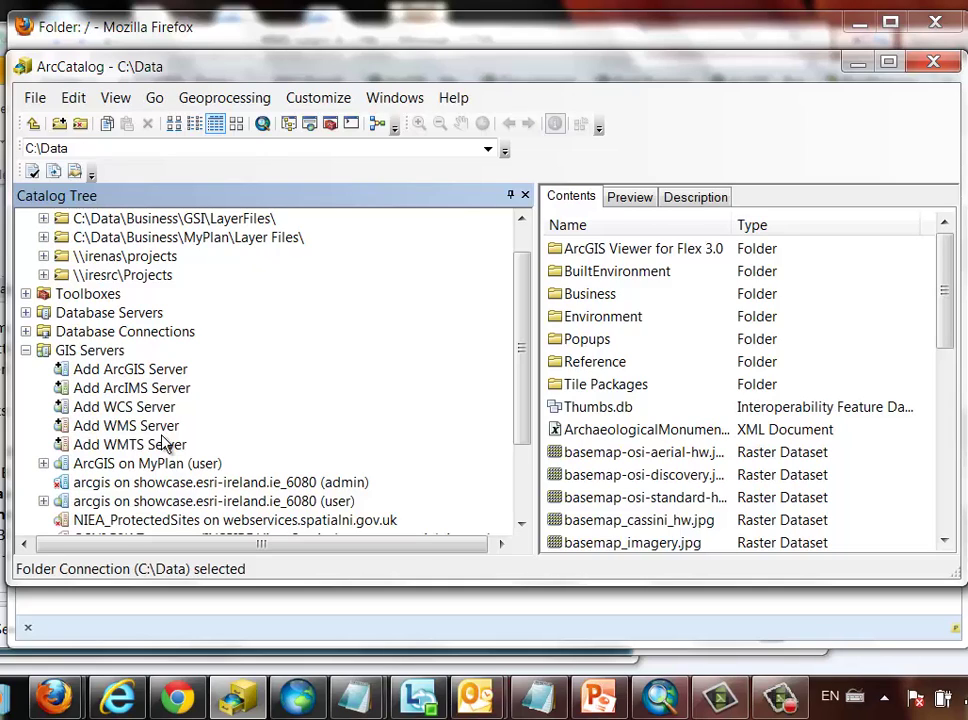
scroll(160, 440, "up", 1)
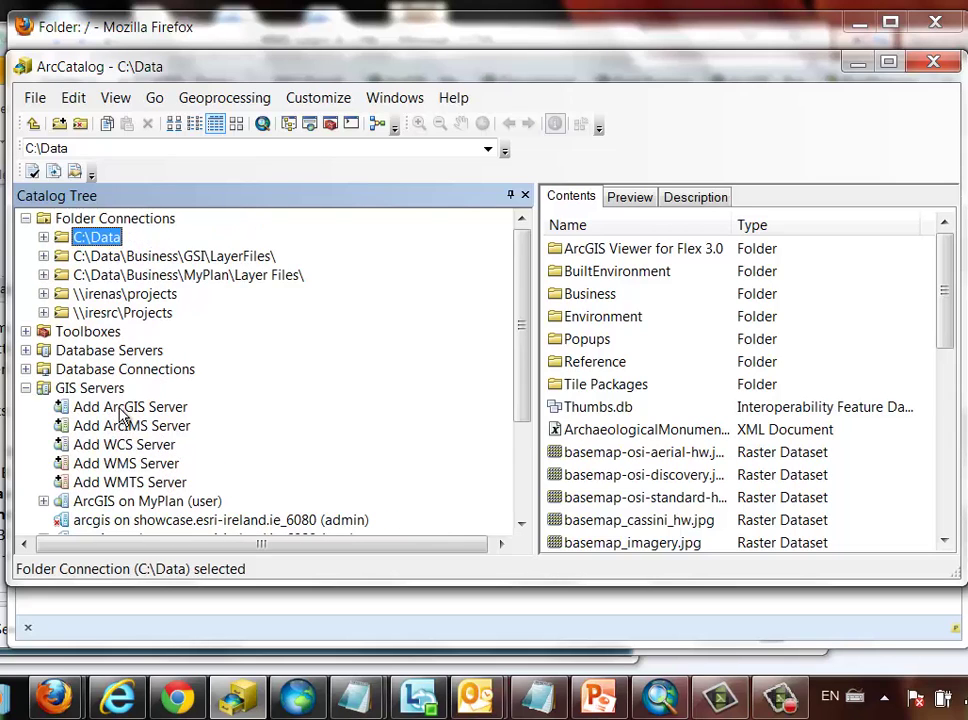
double_click(120, 410)
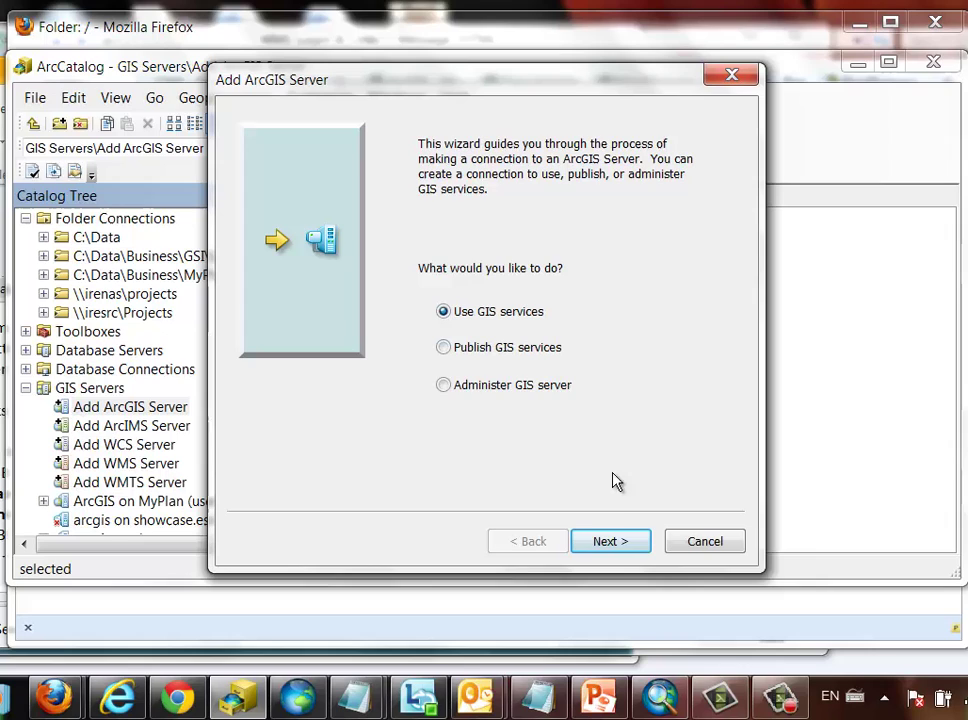
left_click(613, 549)
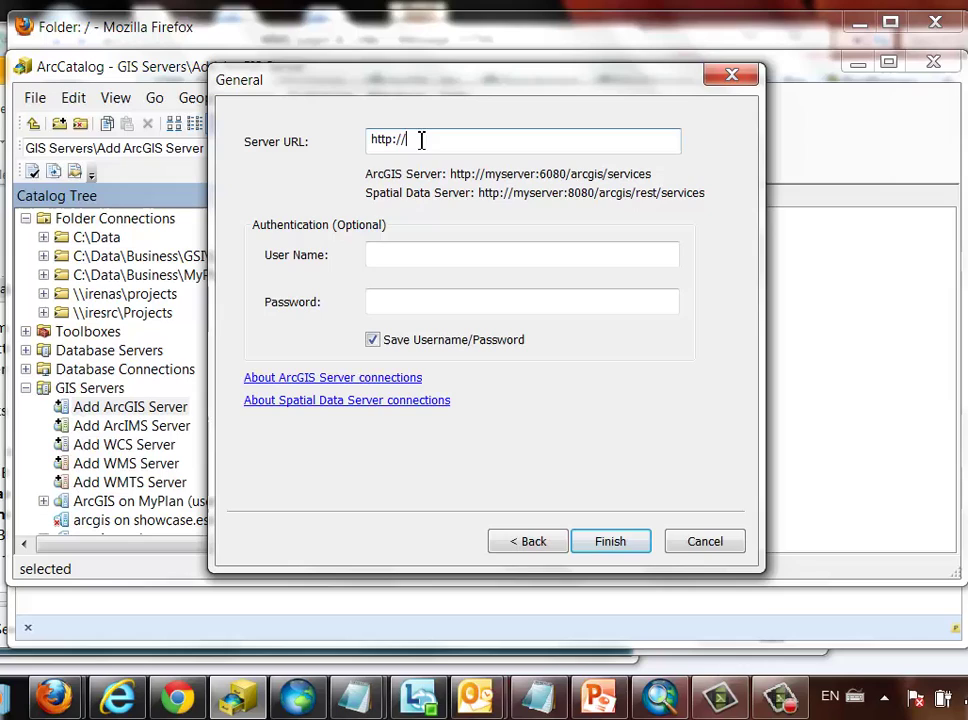
left_click_drag(434, 140, 368, 141)
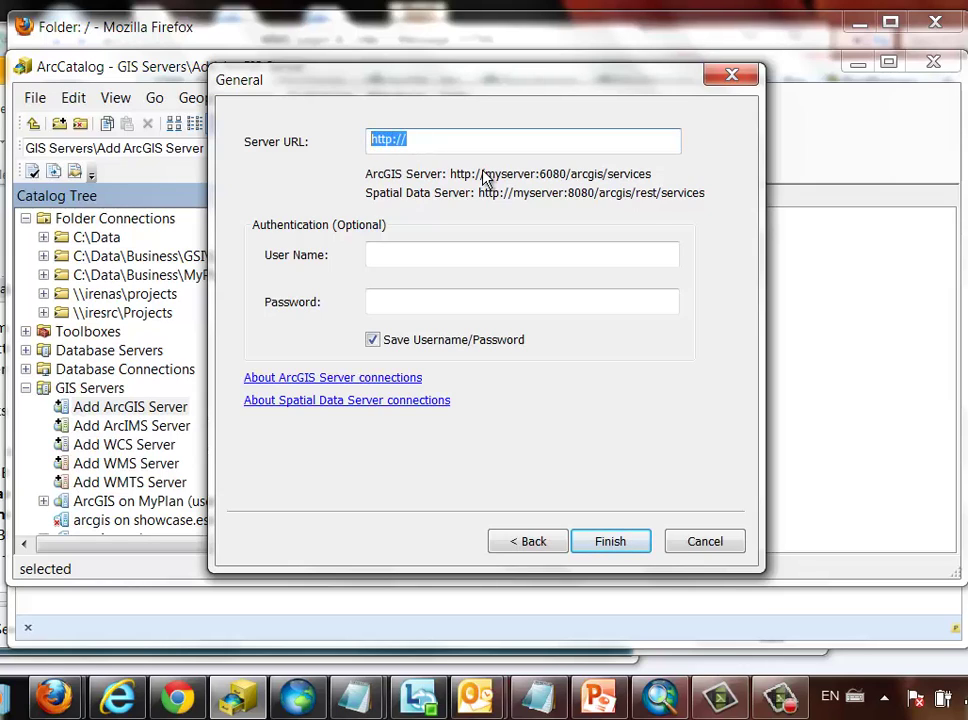
key("ctrl+v")
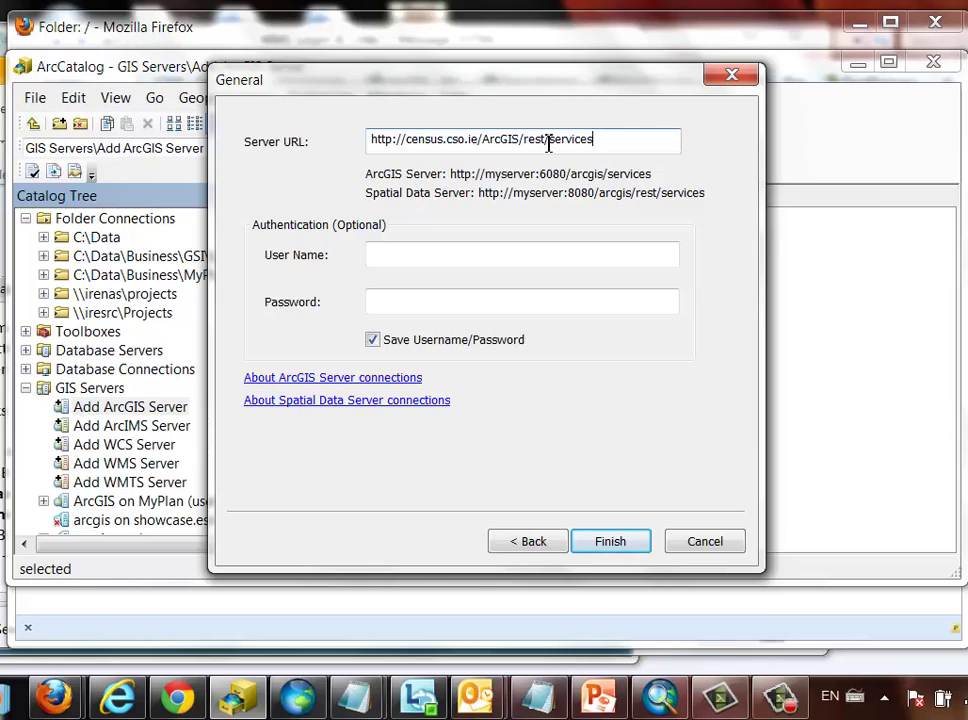
key("BackSpace")
key("BackSpace")
key("BackSpace")
key("BackSpace")
key("BackSpace")
left_click(620, 542)
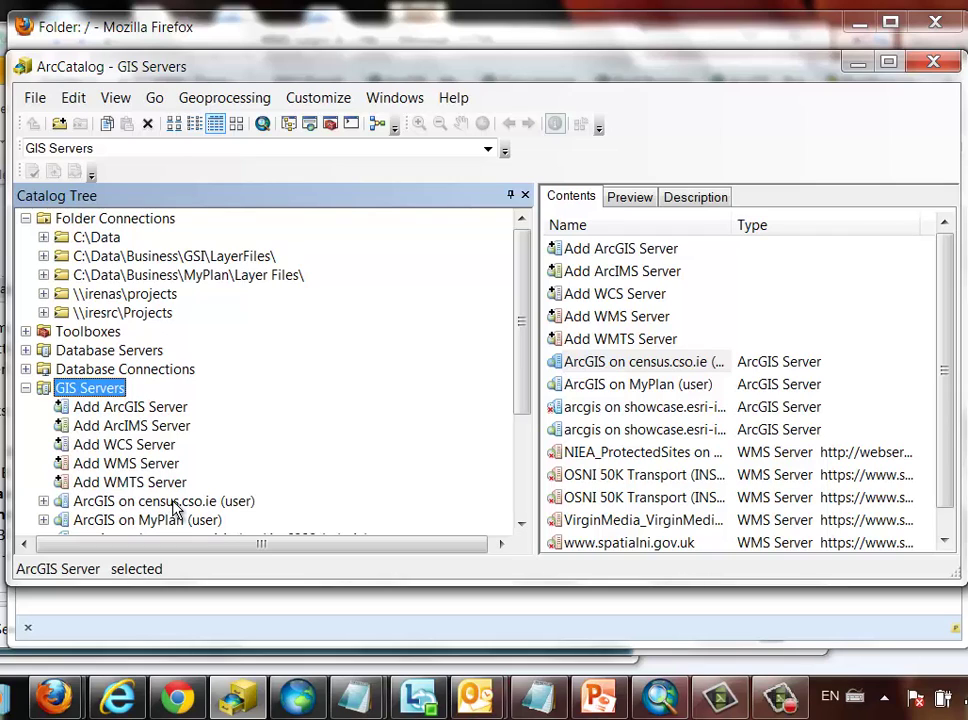
Step: Expand the census.cso.ie connection and its 2011 folder, then select SmallAreas2011
left_click(43, 501)
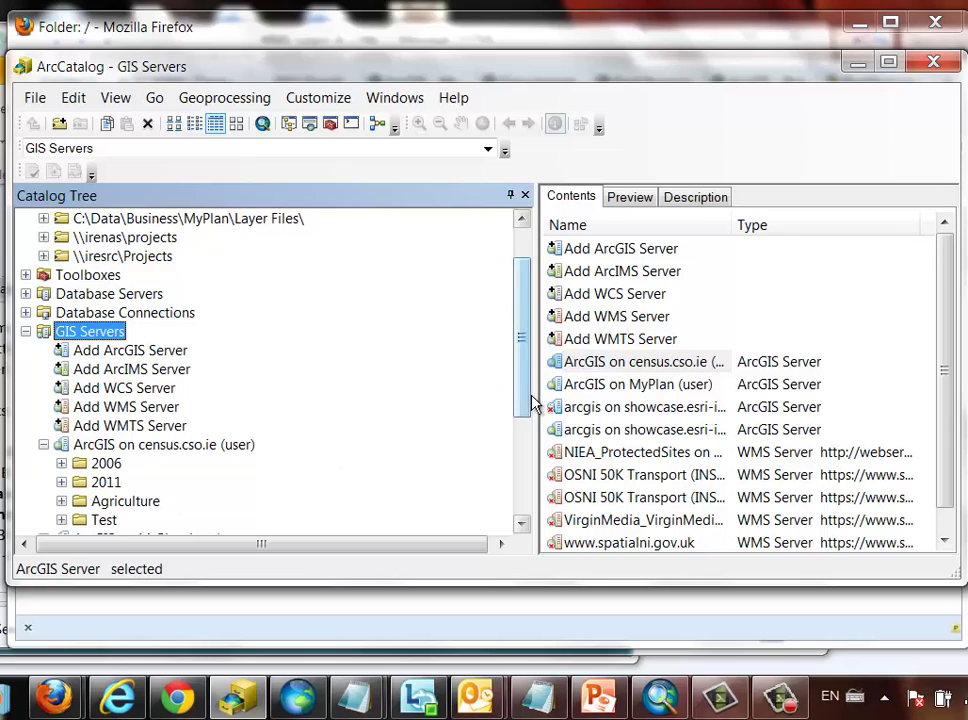
left_click_drag(521, 406, 525, 452)
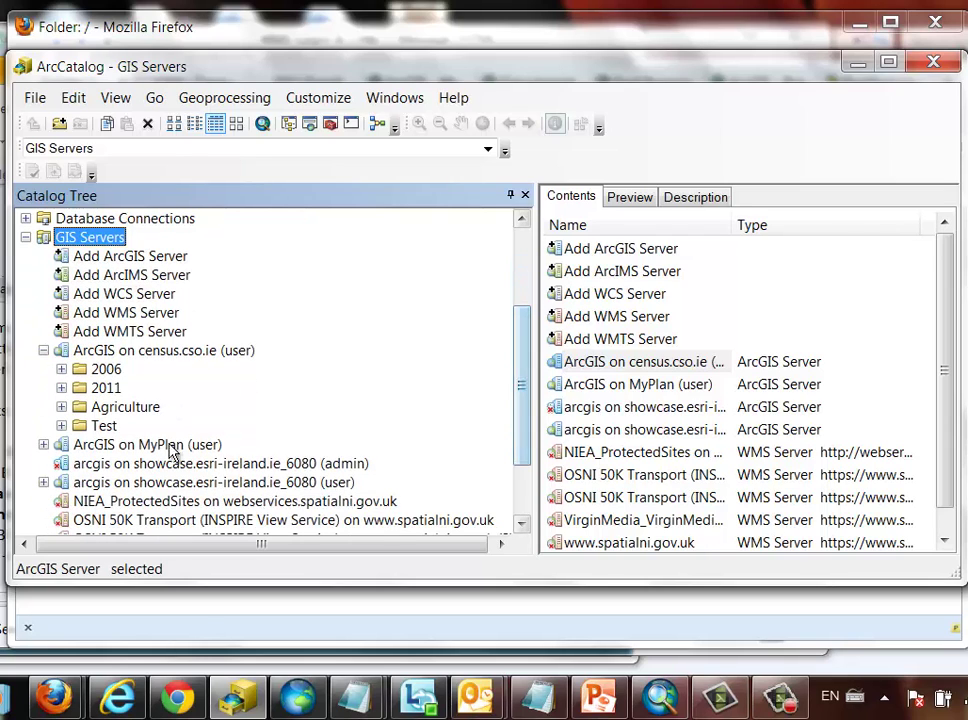
left_click(61, 388)
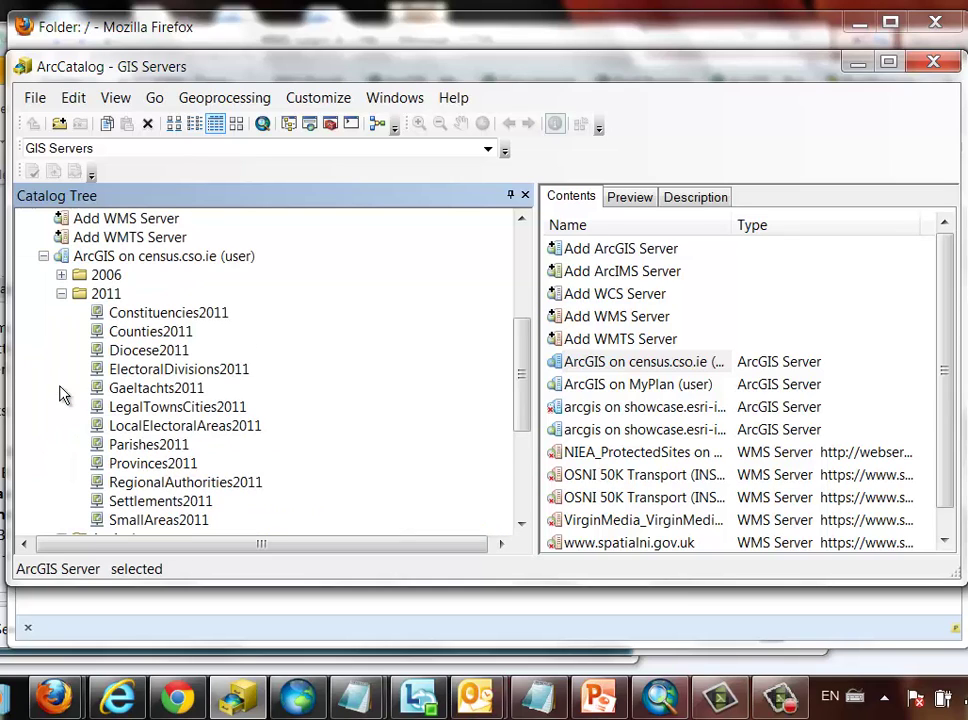
left_click_drag(527, 432, 523, 454)
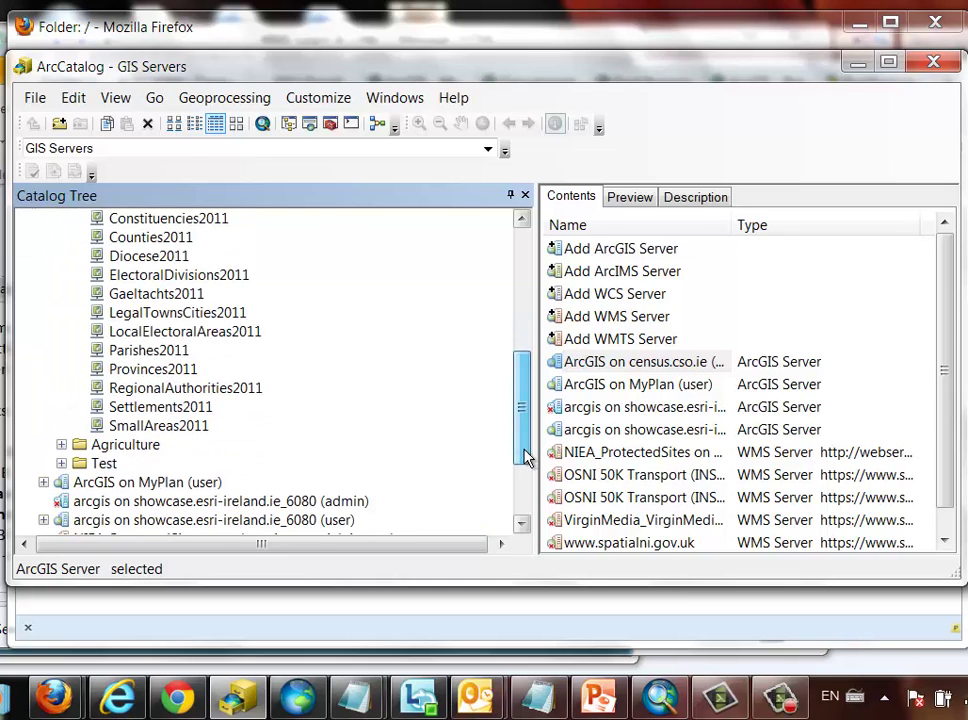
left_click(166, 431)
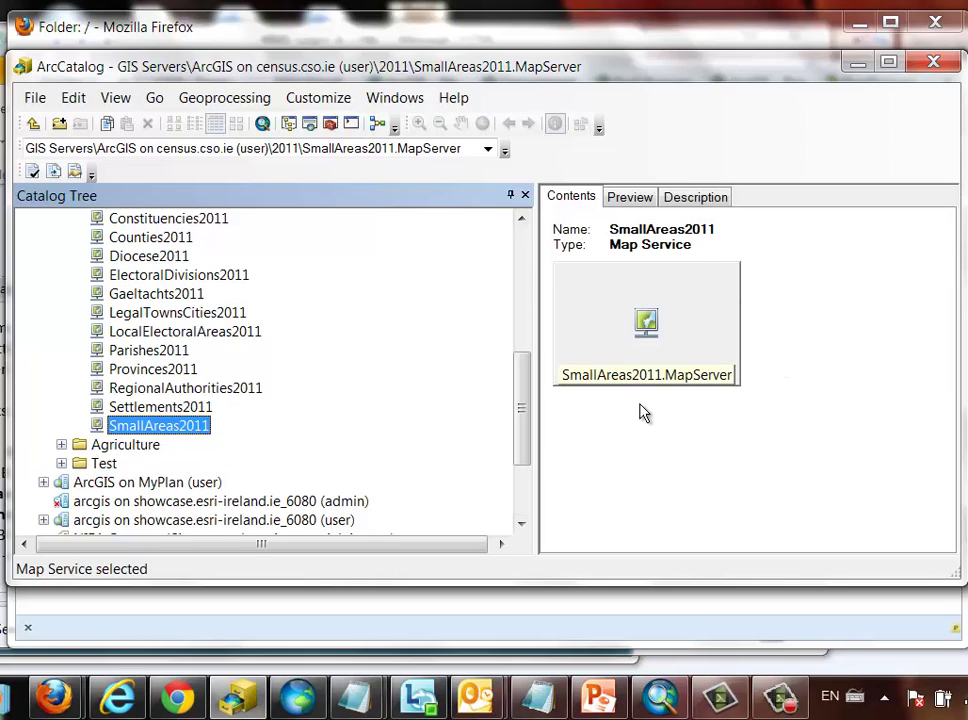
Step: Preview the SmallAreas2011 geography and zoom in twice on part of the map
left_click(636, 200)
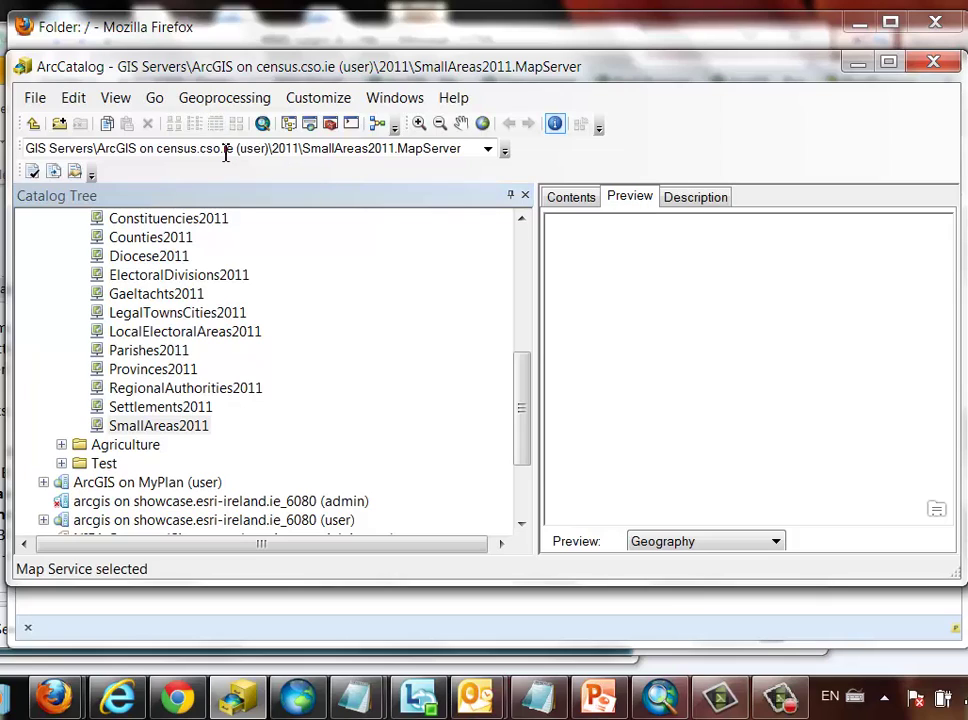
left_click(419, 125)
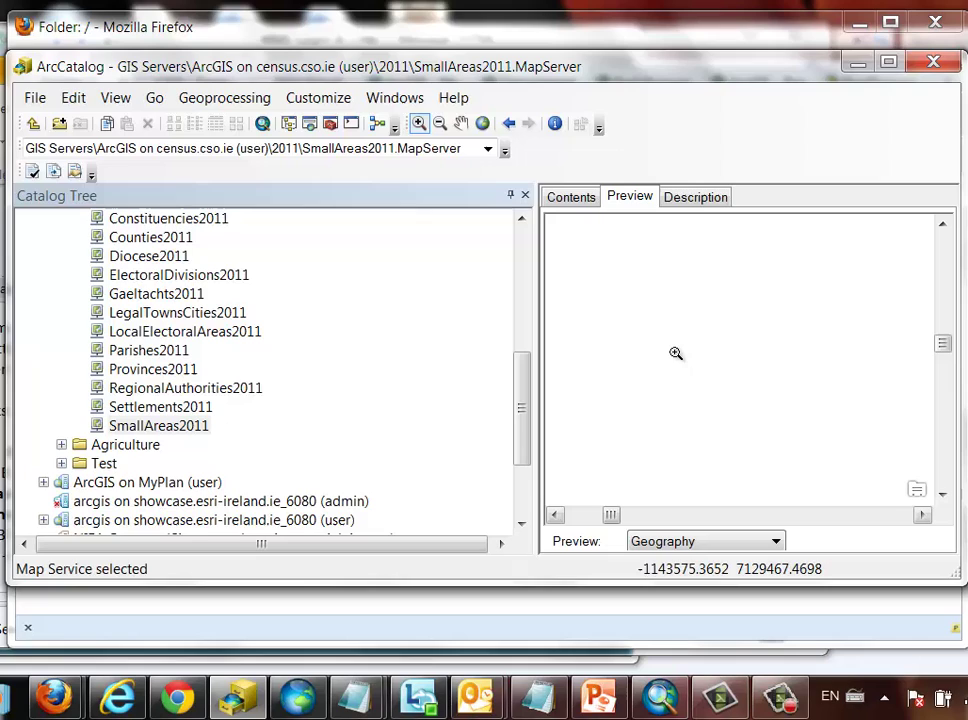
left_click_drag(683, 346, 707, 367)
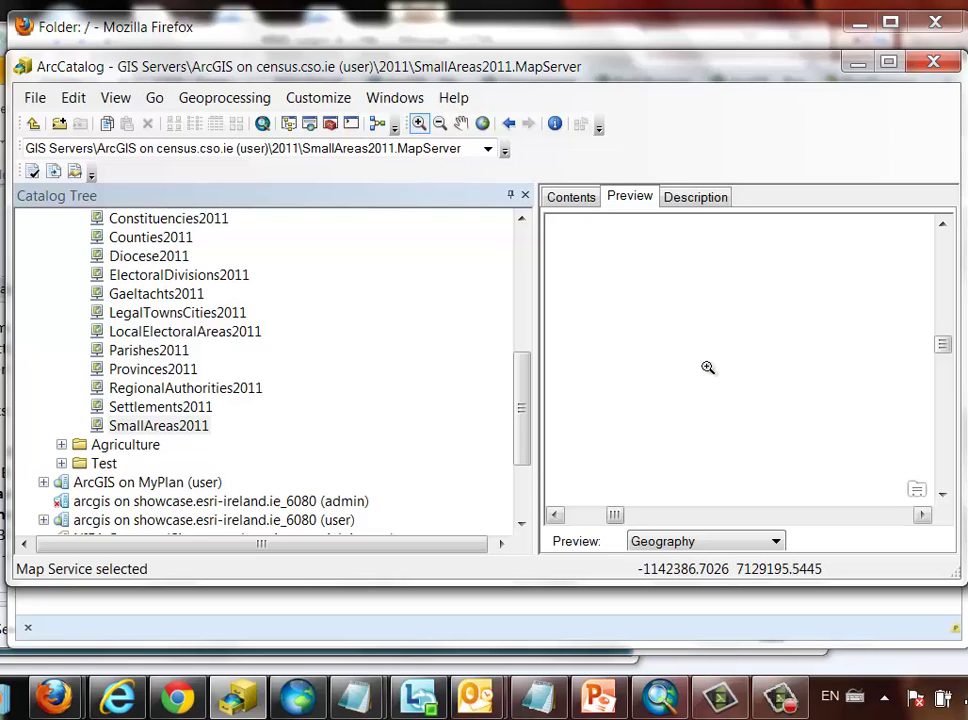
left_click_drag(696, 350, 719, 378)
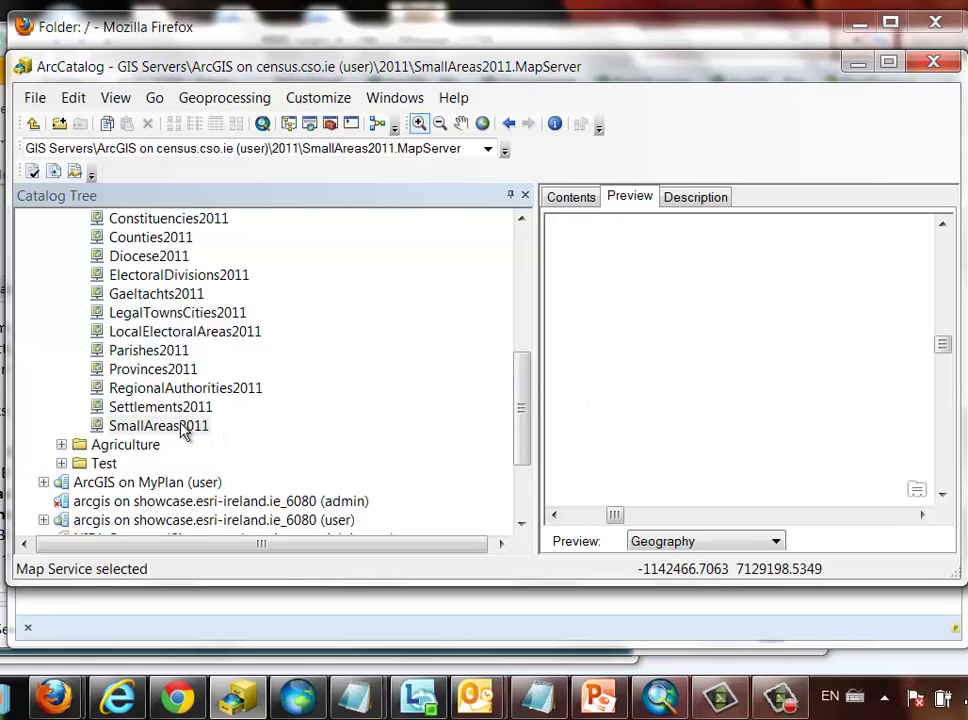
Step: Drag SmallAreas2011 from the Catalog Tree onto the ArcMap map
left_click_drag(183, 428, 484, 450)
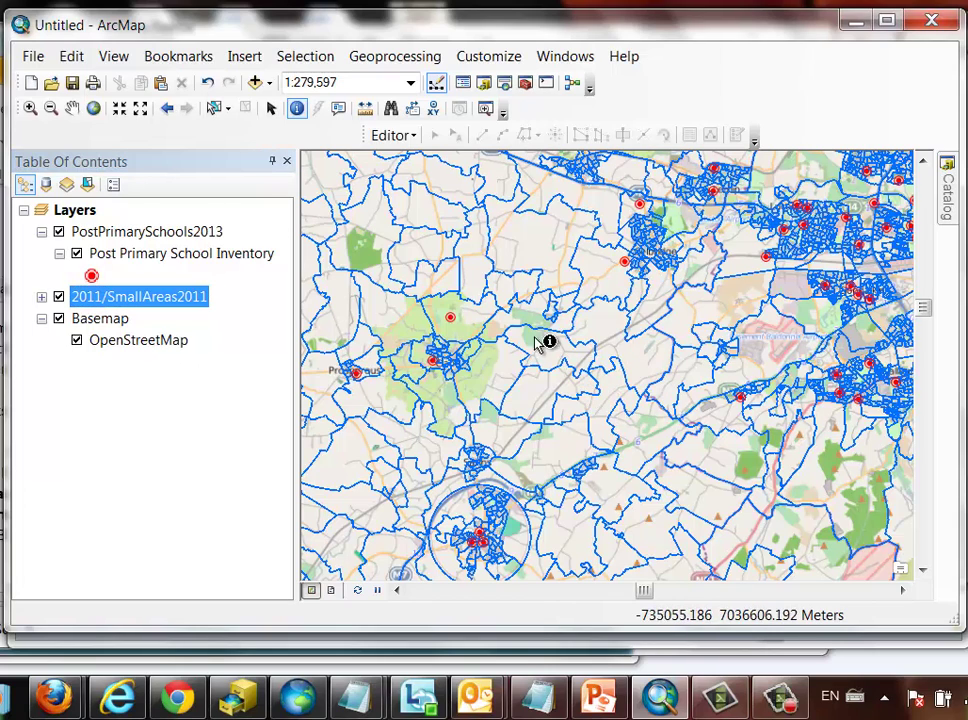
Step: Identify the Kildare small area near Straffan and follow its link to CSO Small Area 087011001 results
left_click(476, 318)
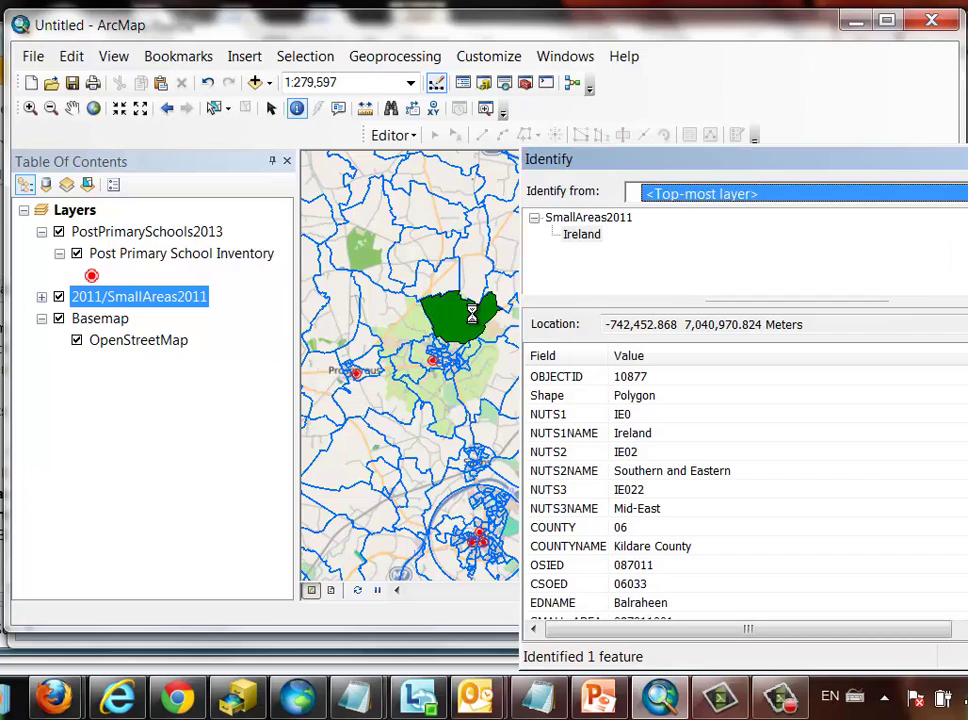
scroll(740, 495, "down", 4)
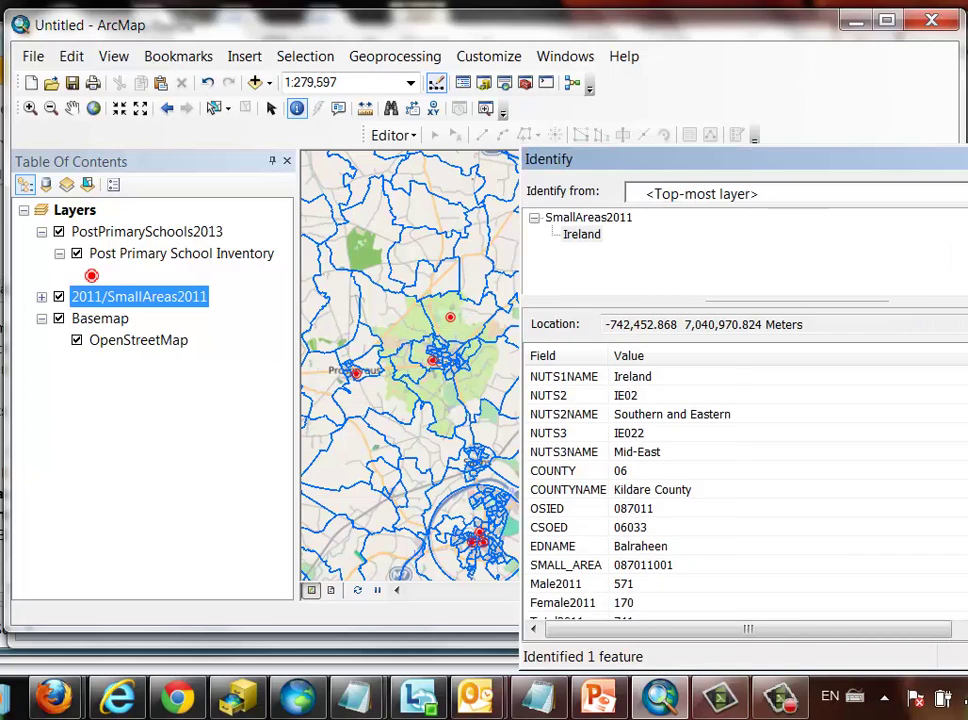
scroll(740, 490, "down", 1)
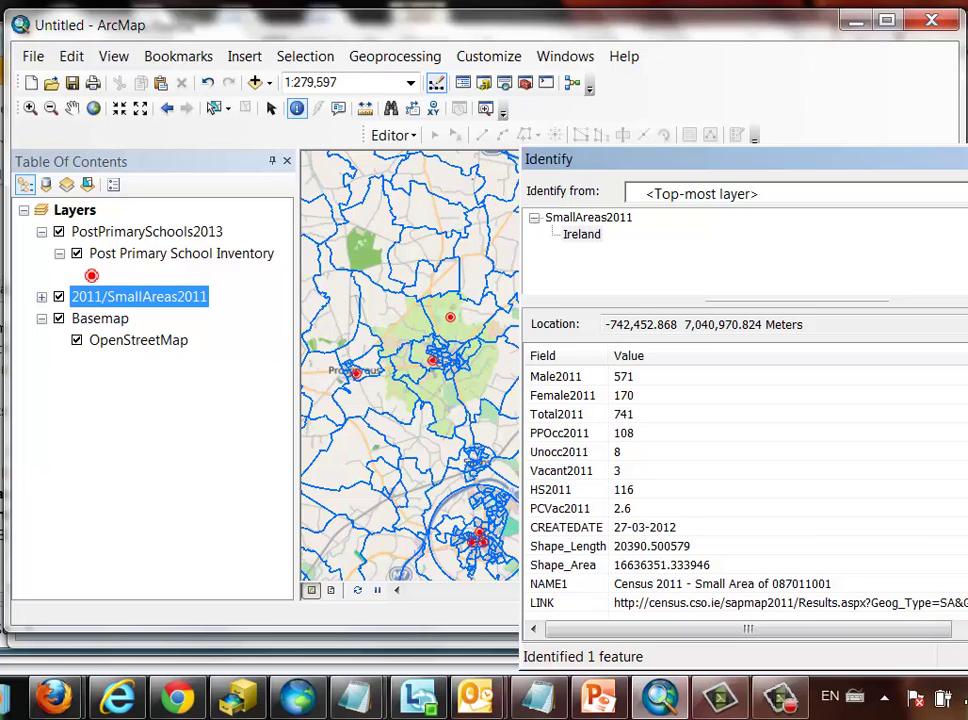
left_click(700, 602)
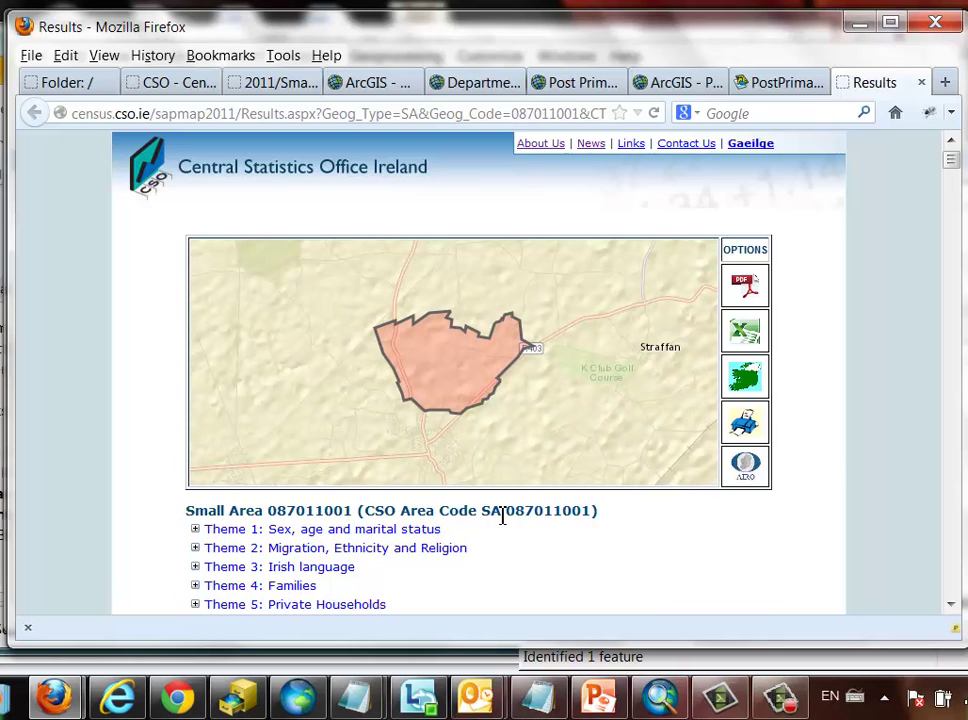
Step: Scroll the Themes list on the Small Area 087011001 results page, then minimize Firefox
scroll(502, 520, "down", 3)
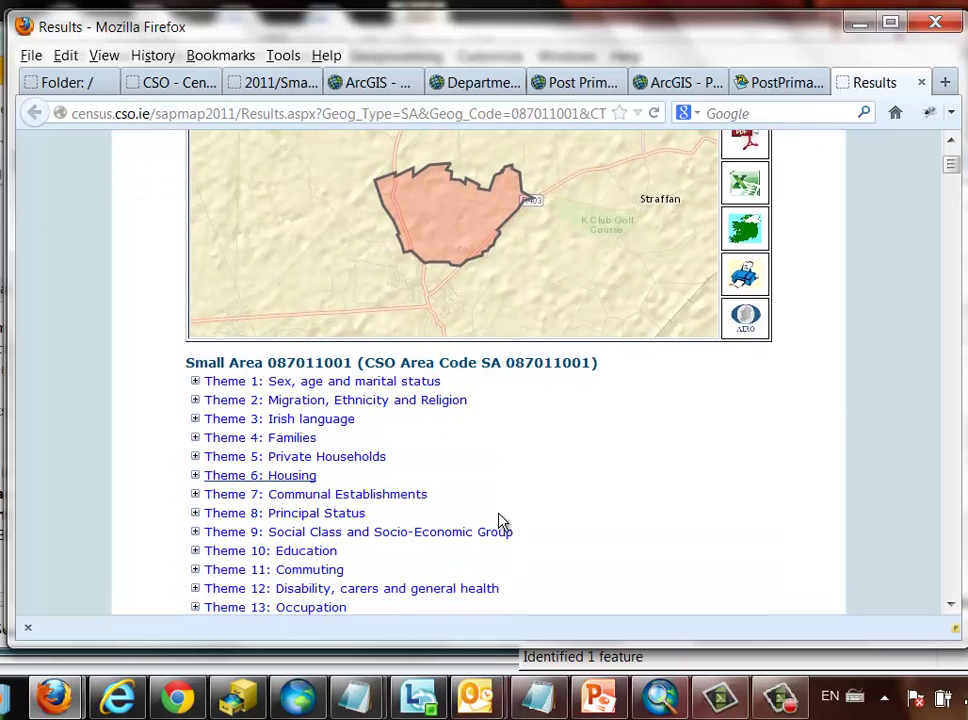
scroll(502, 522, "down", 2)
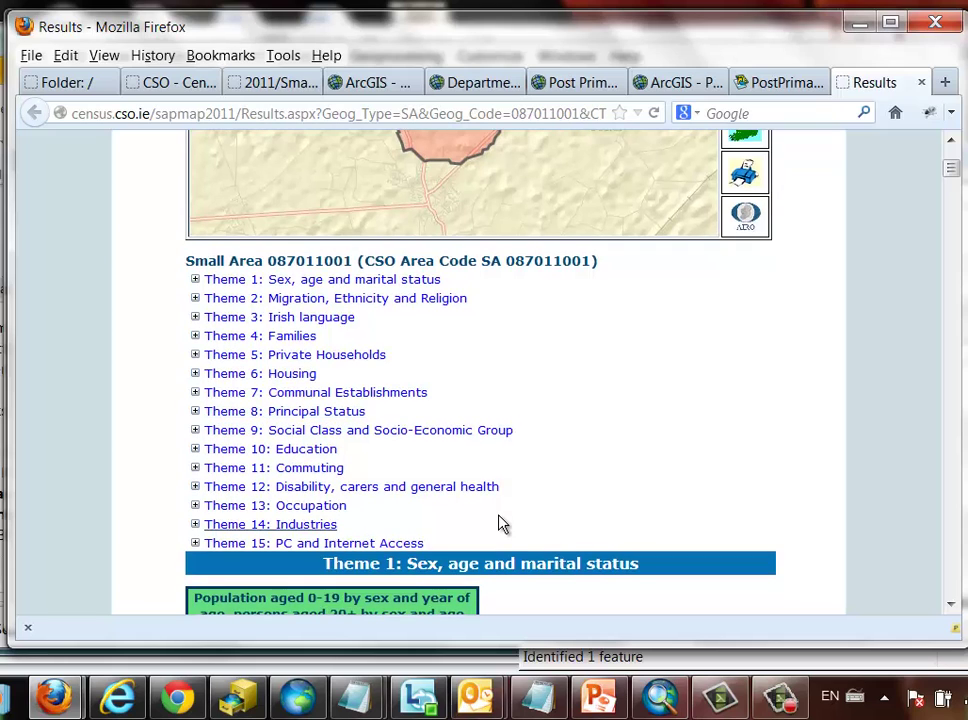
left_click(859, 23)
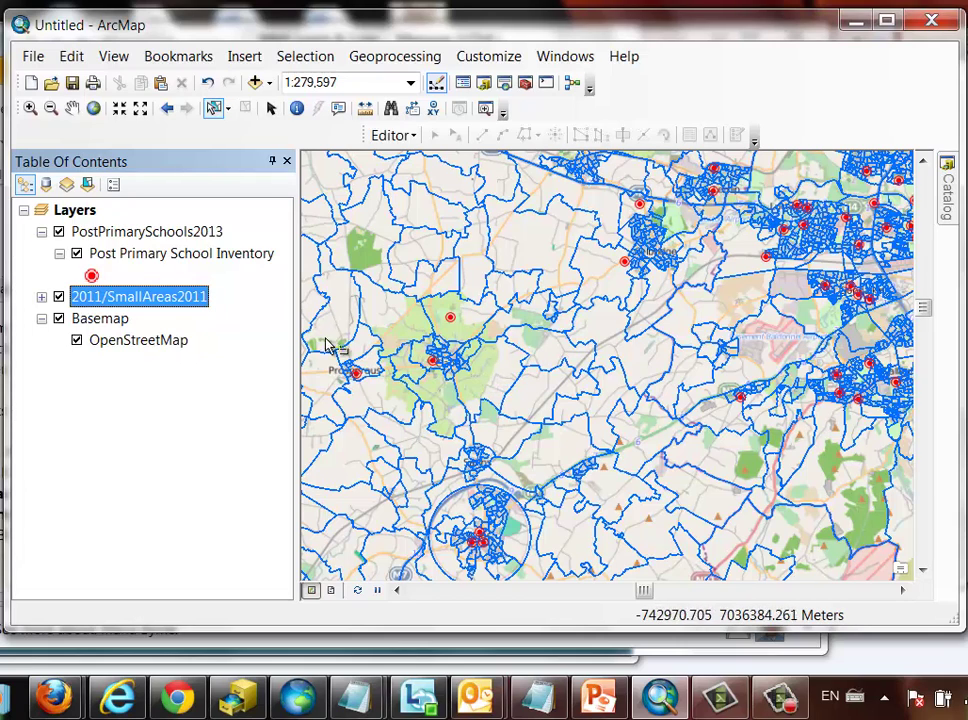
Step: Select the Post Primary School Inventory layer in the Table of Contents
left_click(207, 260)
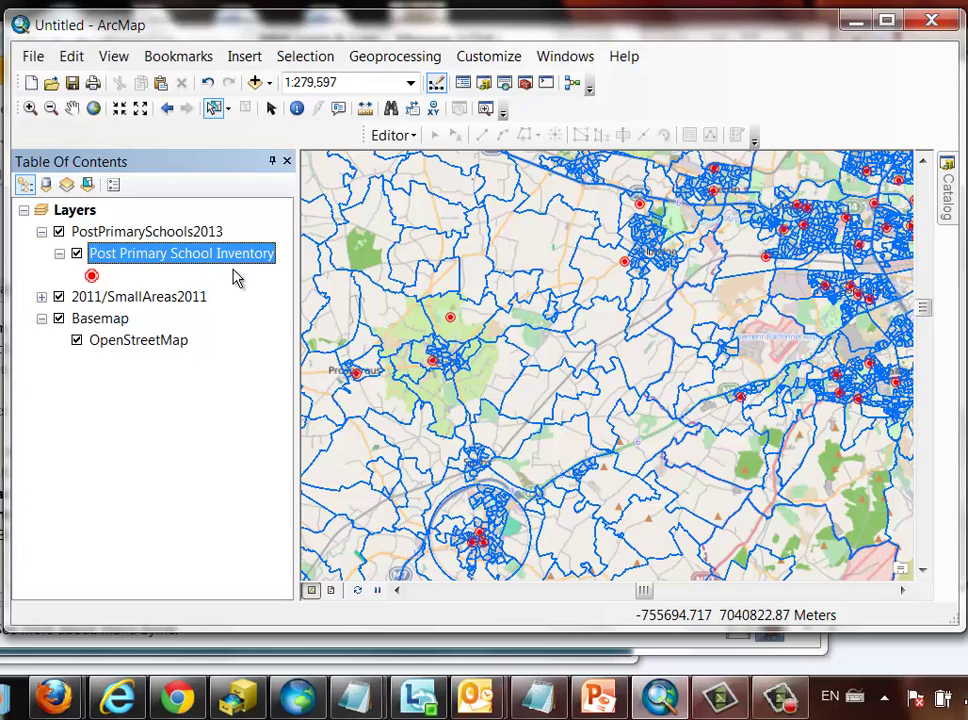
Step: Symbolize Post Primary School Inventory with the ArcGIS_Explorer School icon, found by searching 'school'
right_click(228, 258)
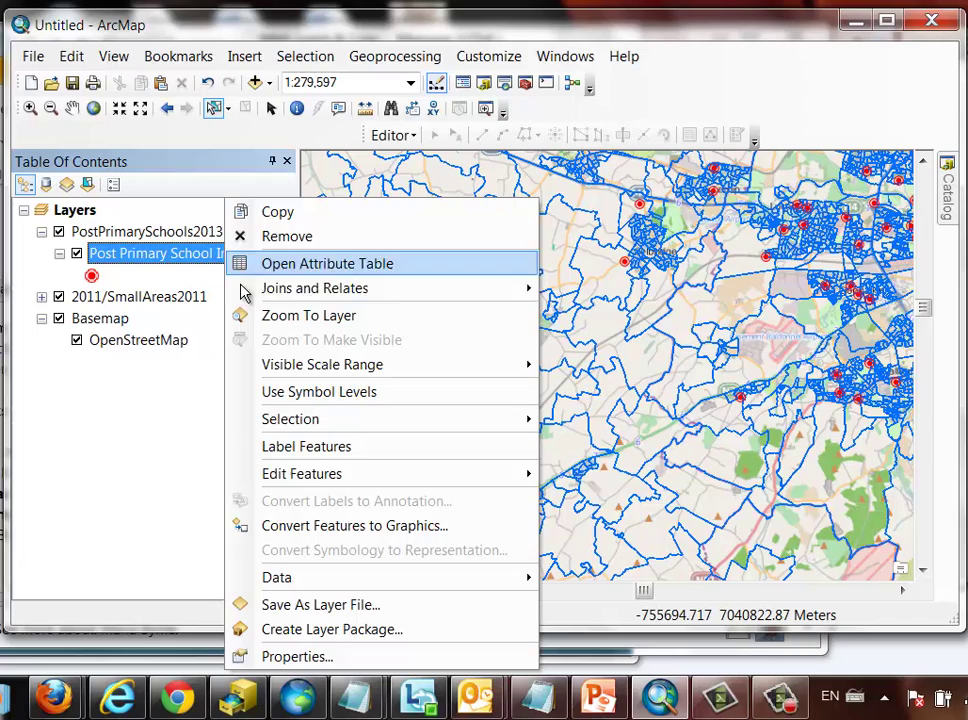
left_click(324, 655)
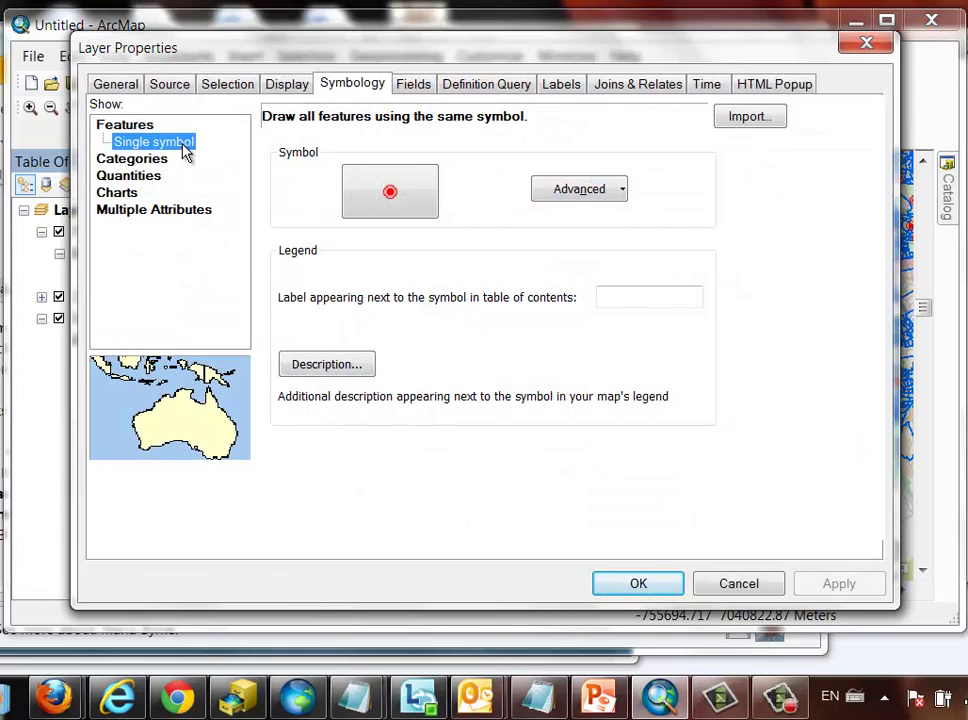
left_click(398, 209)
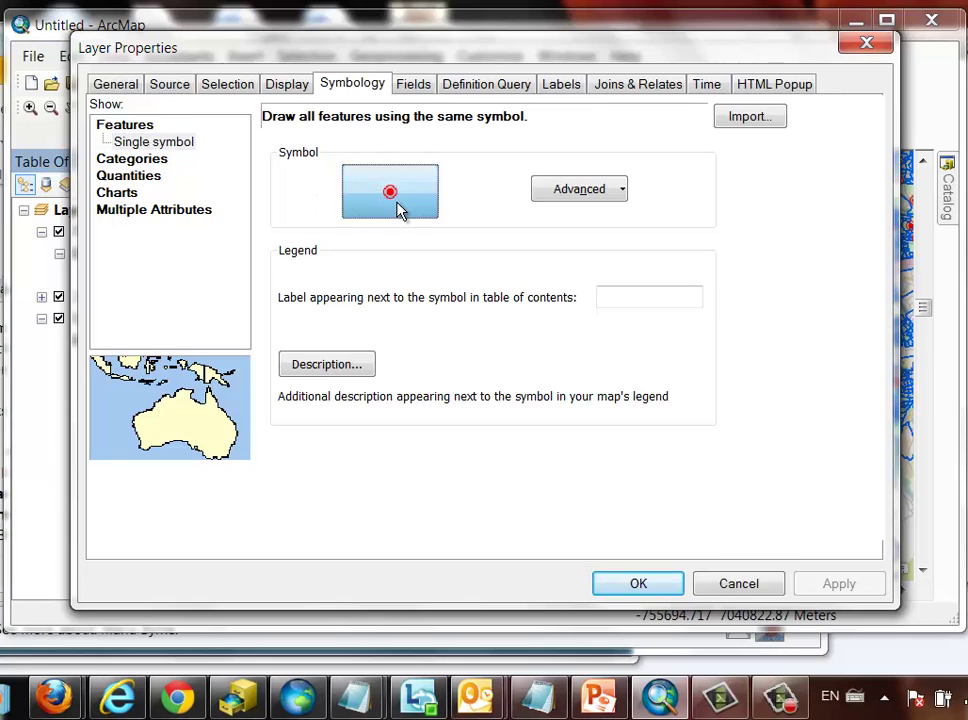
left_click(253, 186)
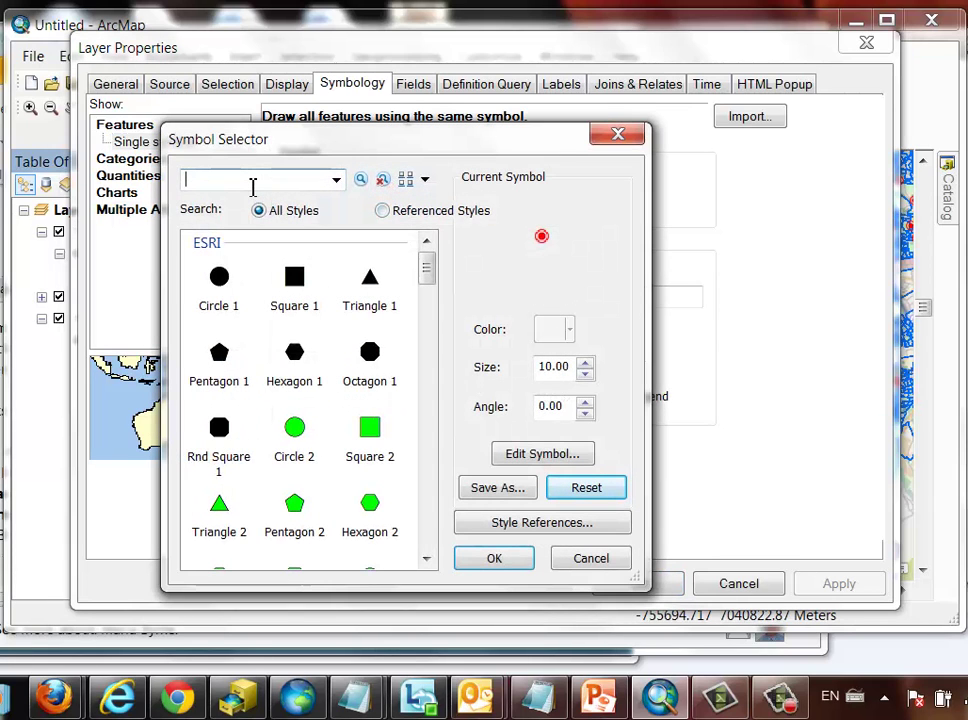
type("school")
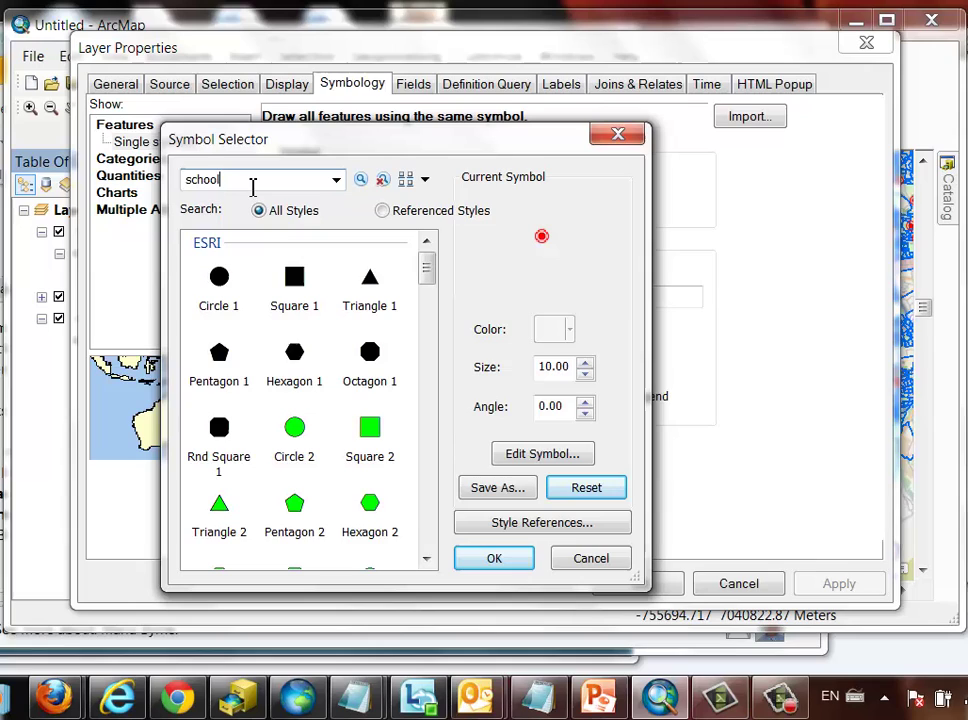
key("Return")
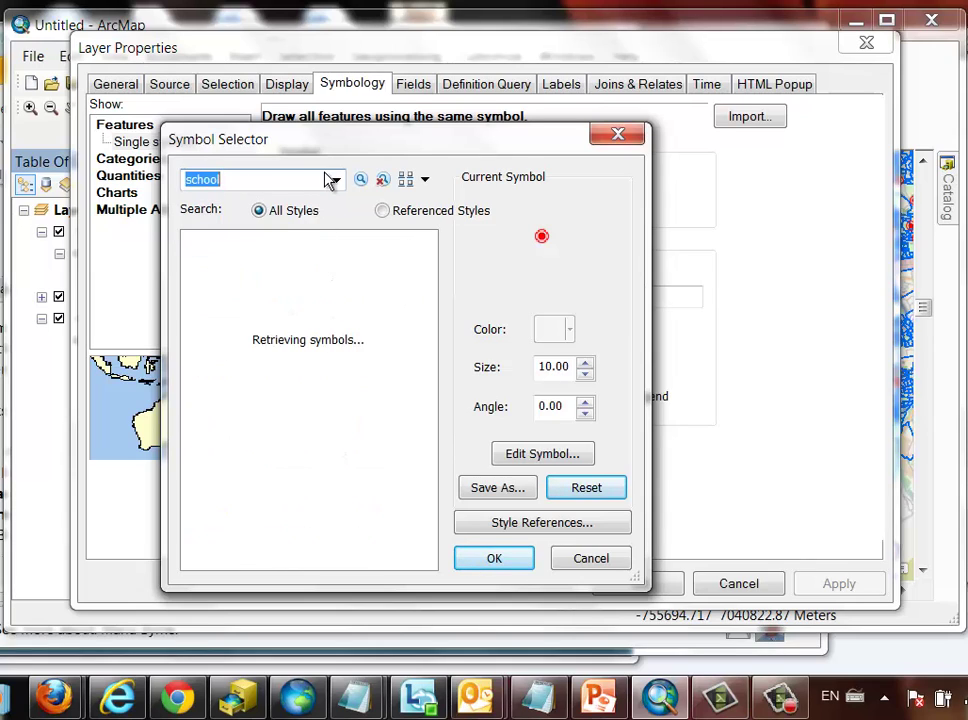
left_click(236, 400)
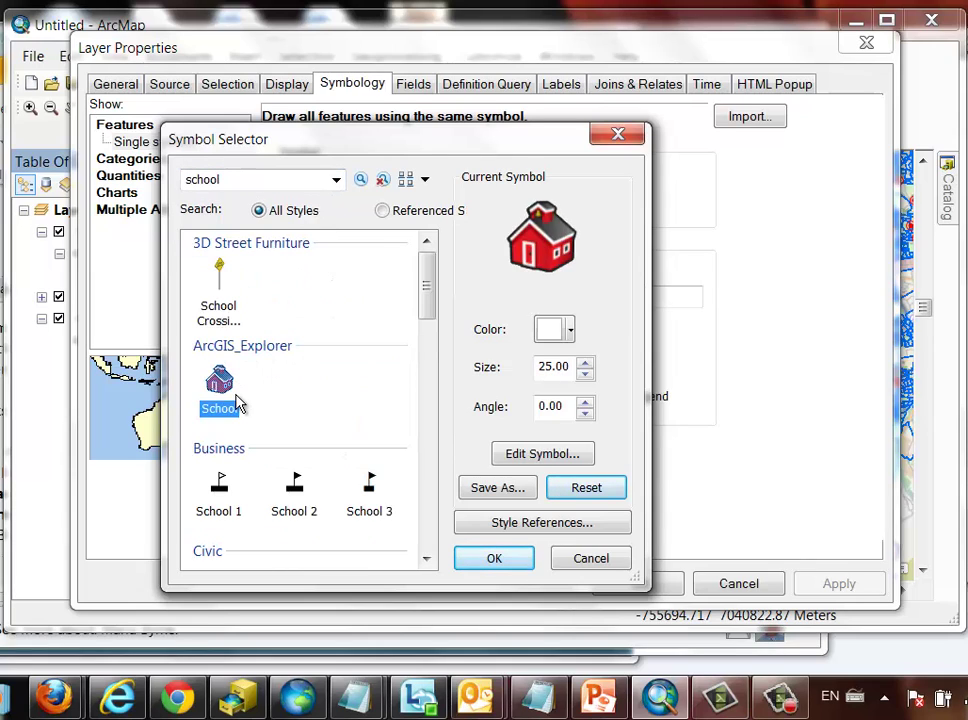
left_click(490, 566)
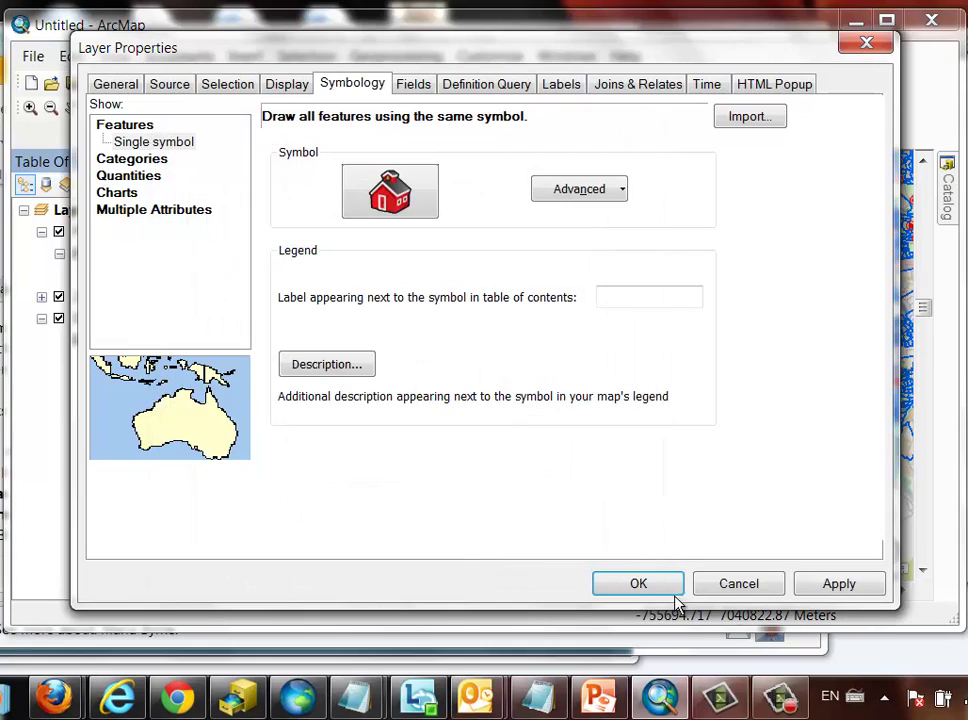
left_click(868, 590)
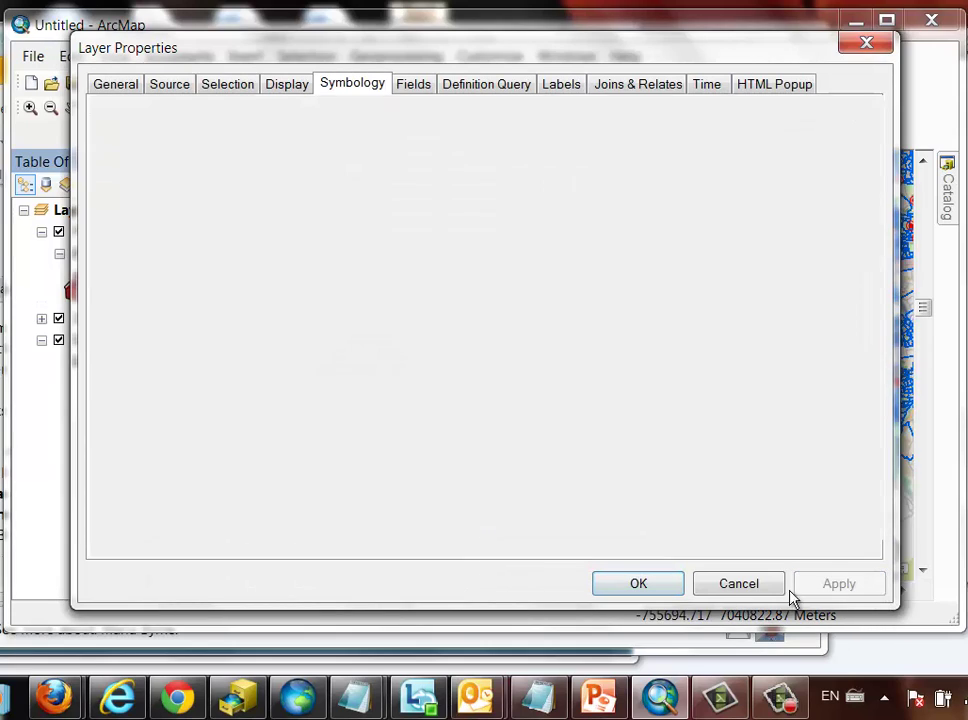
left_click(668, 596)
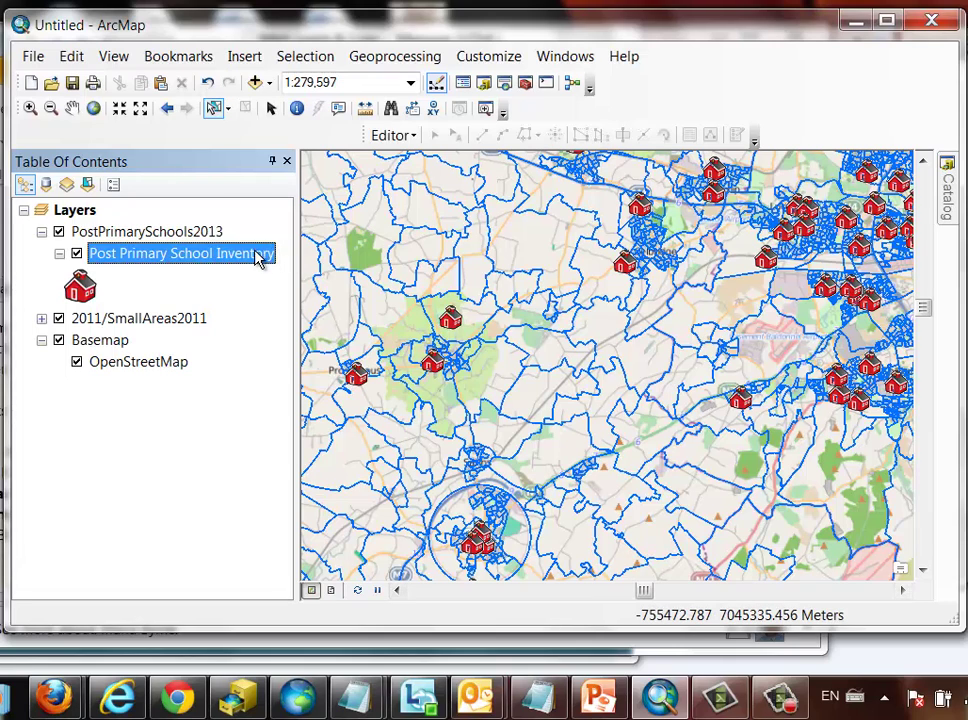
Step: Box-select Clongowes Wood College and Scoil Mhuire Community School, checking them in the attribute table
left_click(216, 111)
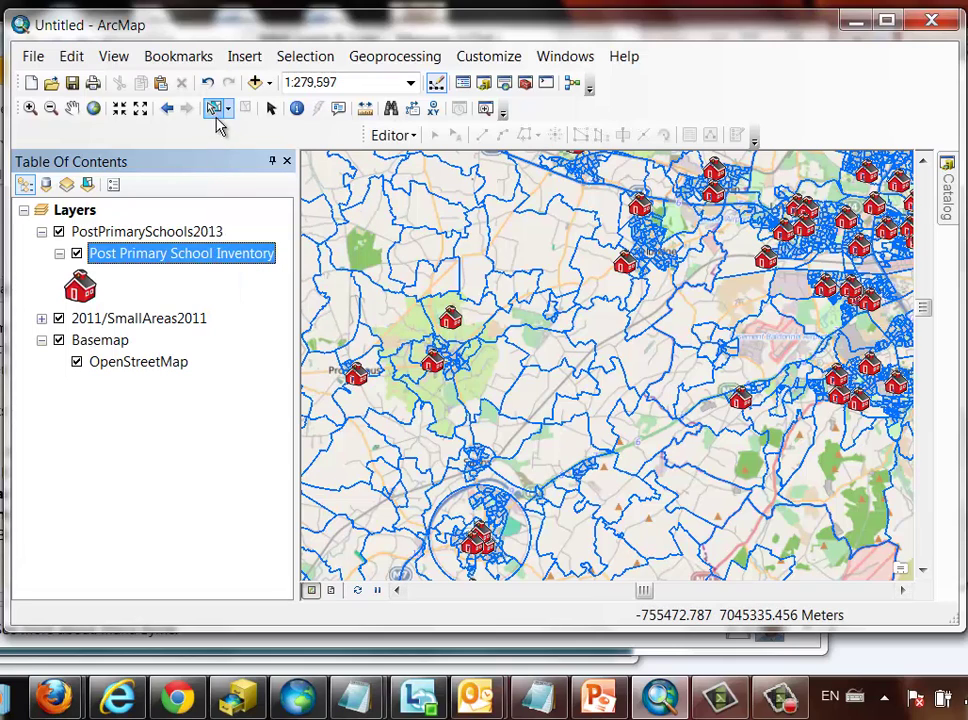
left_click_drag(386, 289, 503, 391)
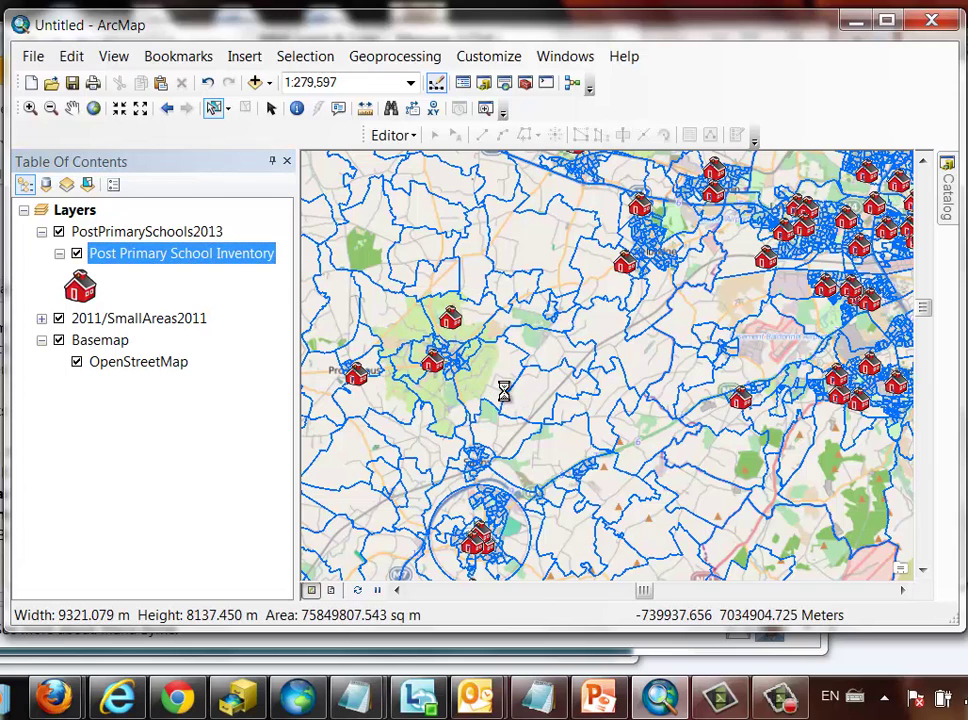
right_click(181, 258)
left_click(236, 266)
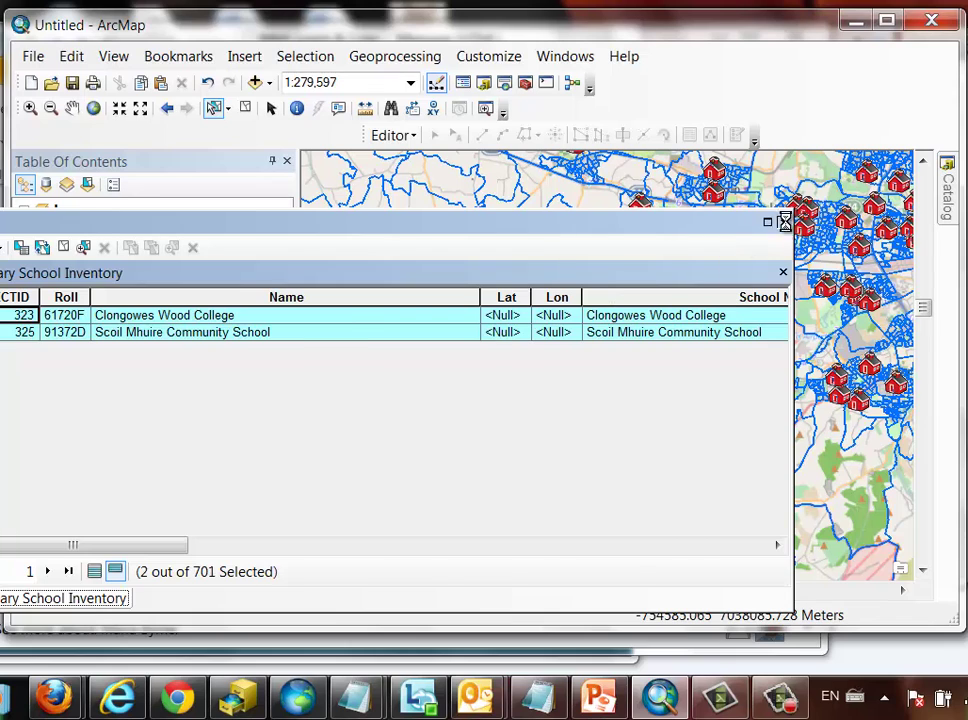
left_click(593, 168)
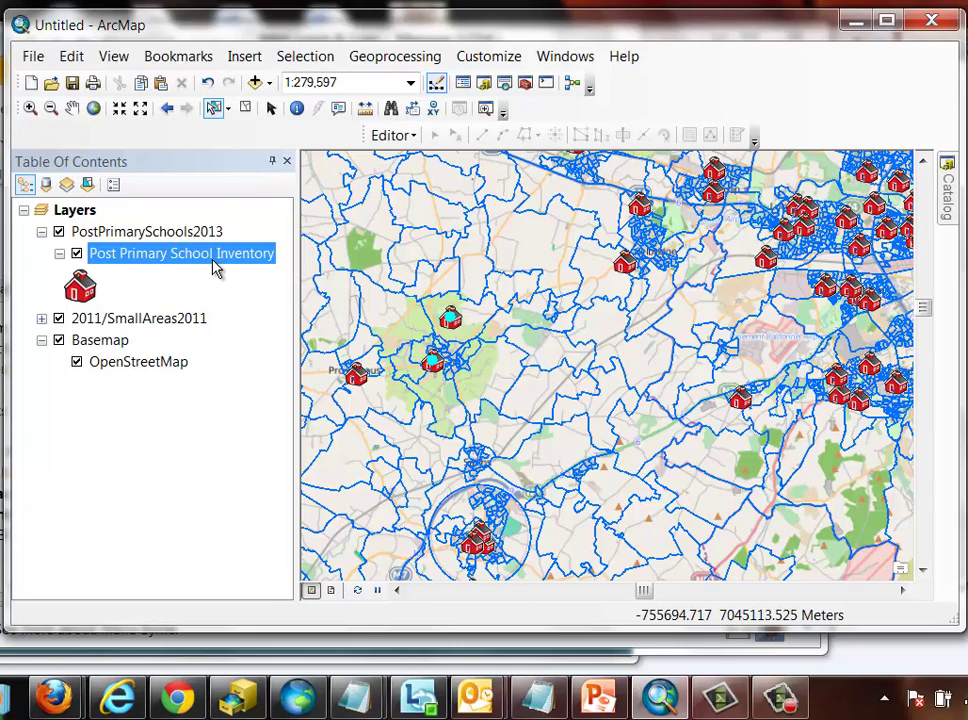
left_click(213, 263)
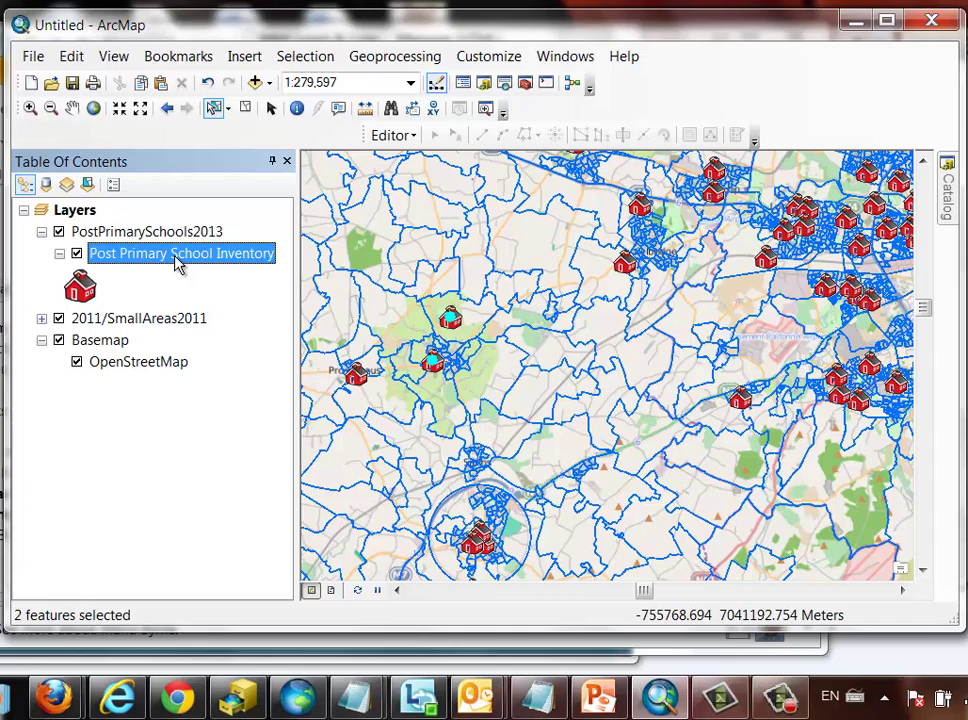
right_click(178, 262)
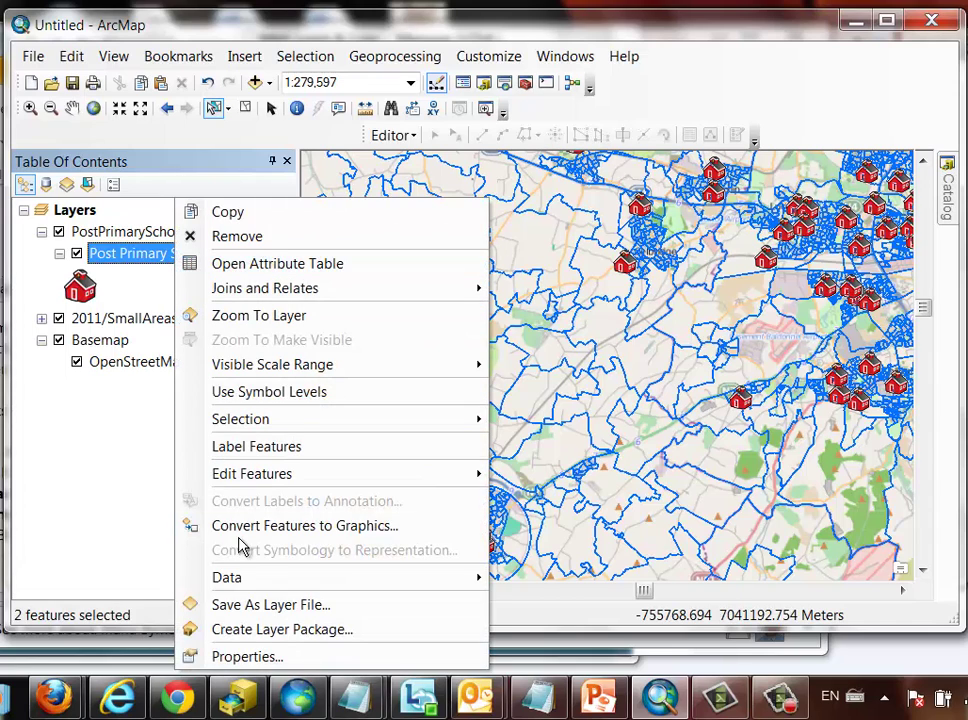
mouse_move(267, 580)
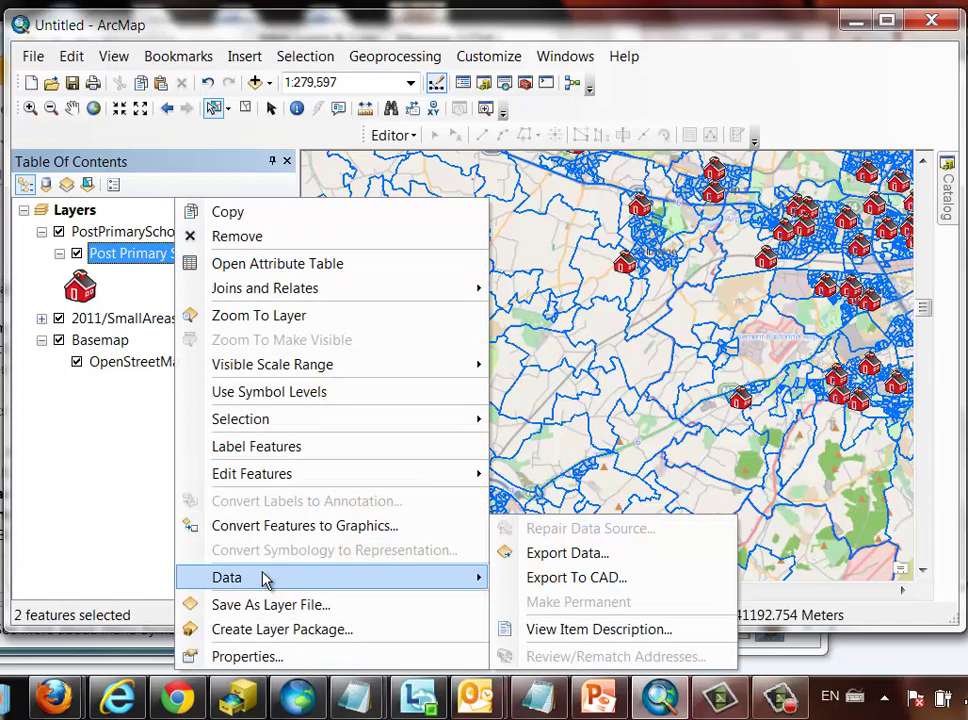
left_click(535, 553)
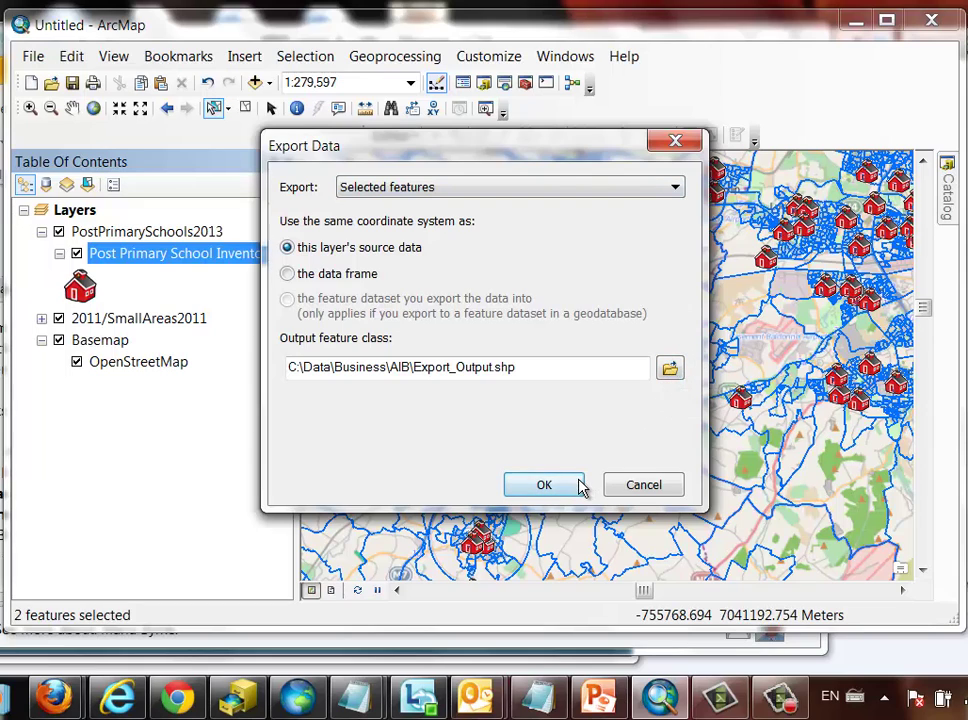
left_click(636, 485)
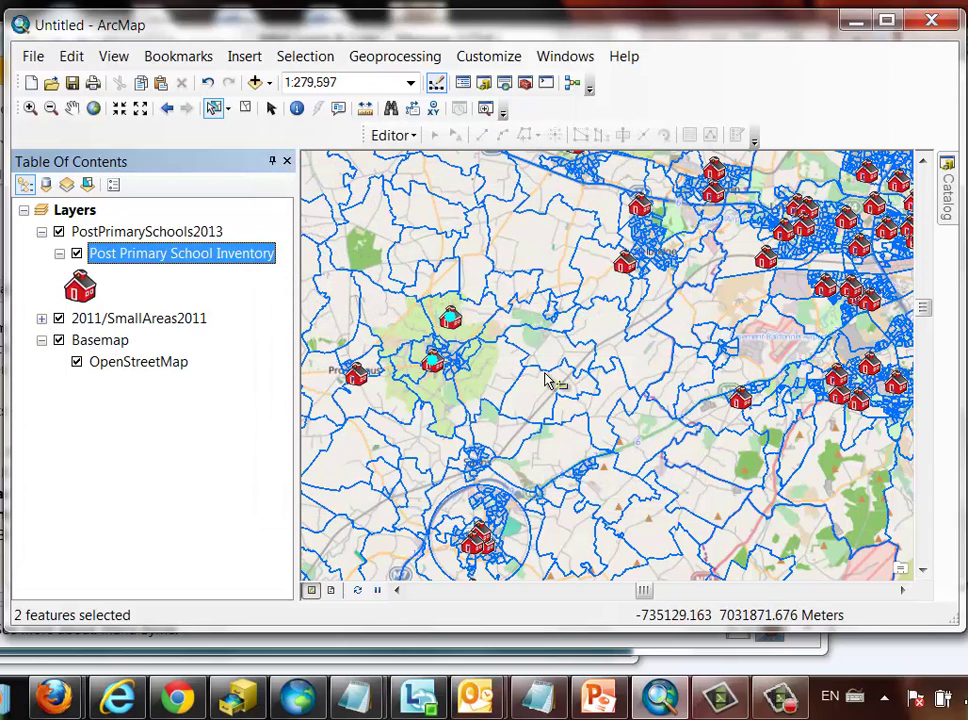
Step: Clear the selection and save the layer as Post Primary School Inventory.lyr in Layer Files
left_click(246, 109)
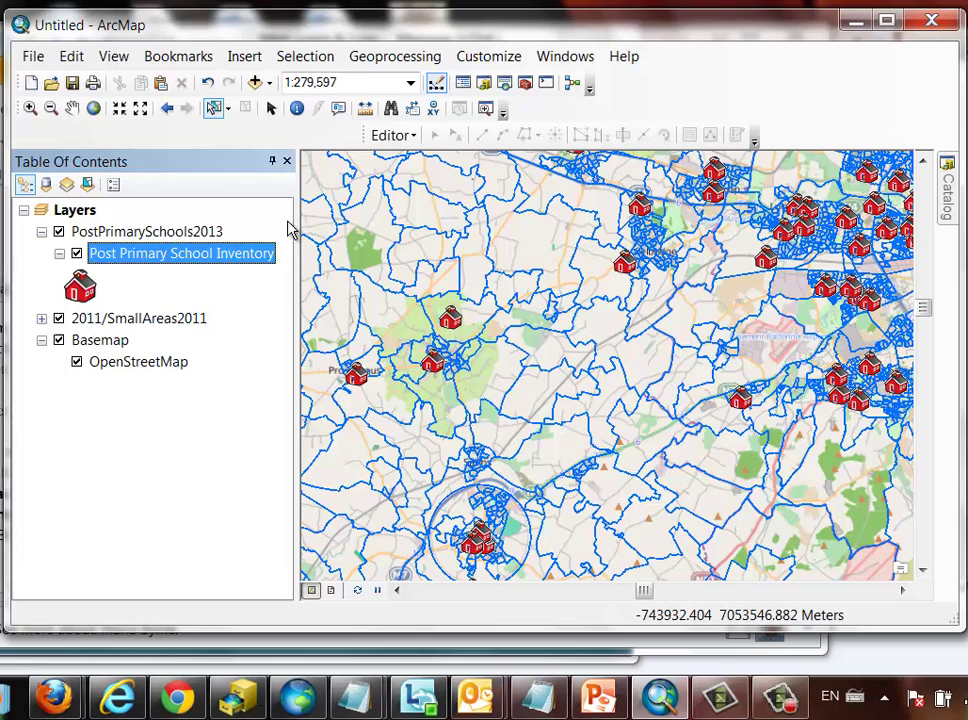
right_click(160, 258)
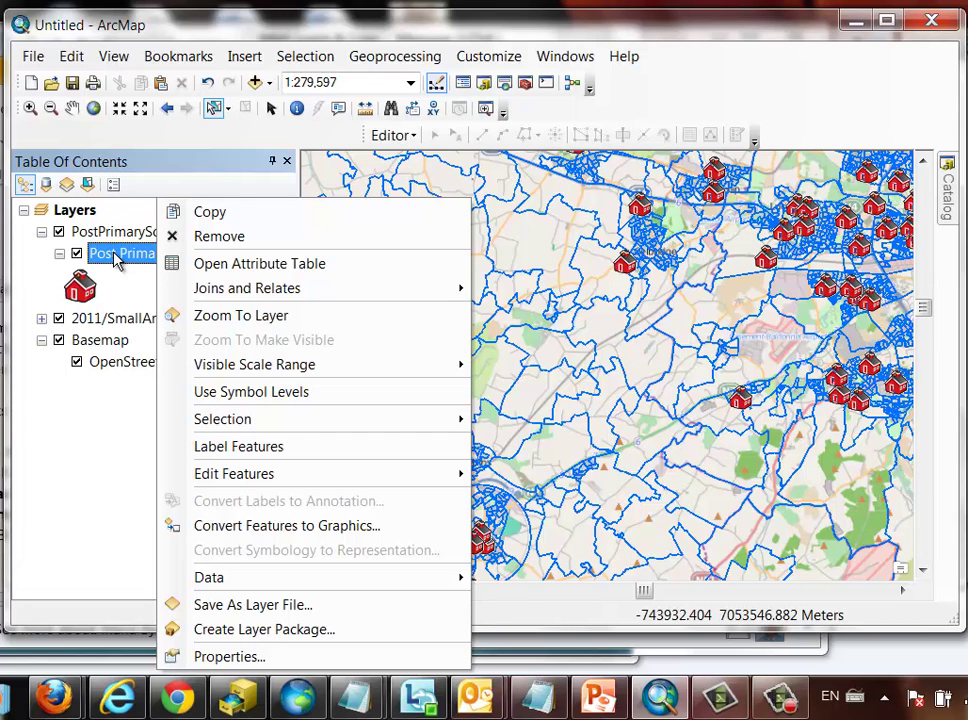
left_click(275, 606)
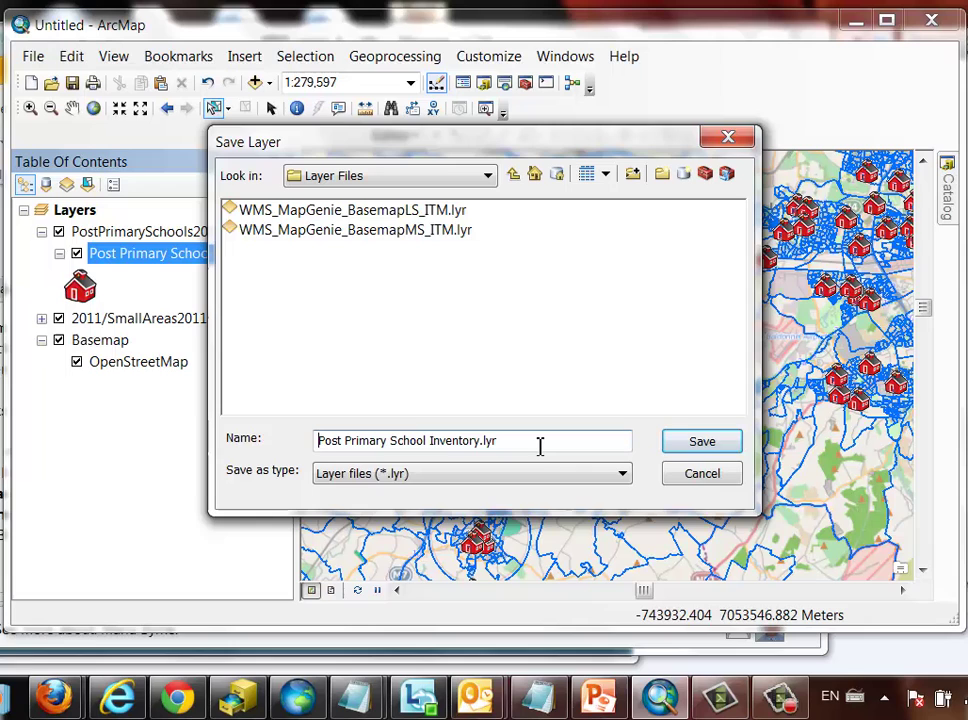
left_click(701, 442)
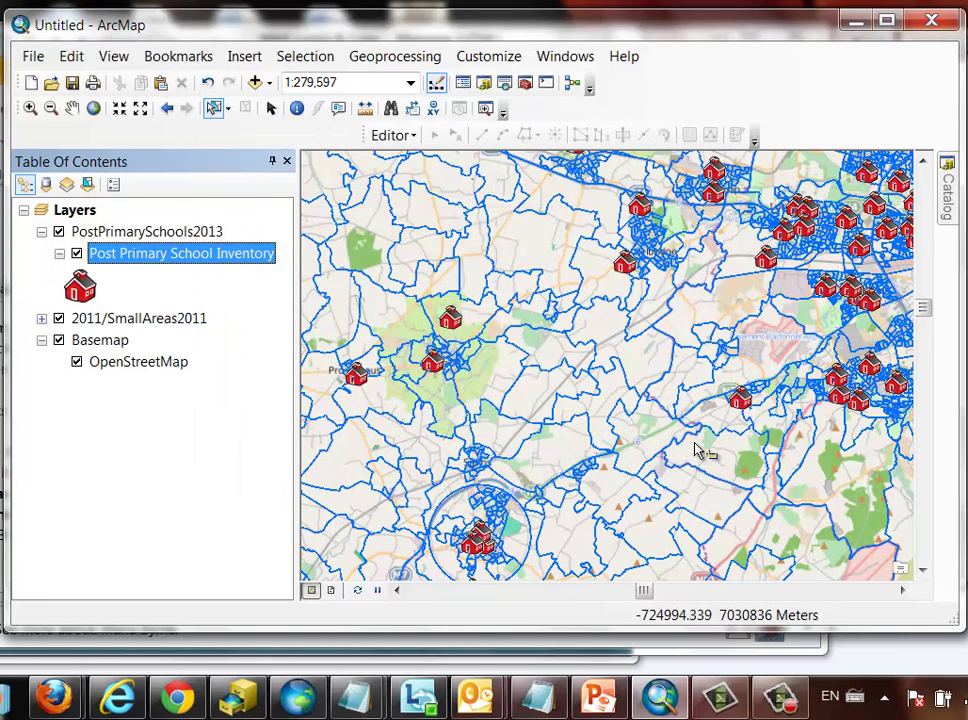
Step: Remove the PostPrimarySchools2013 group layer from the map
left_click(127, 233)
right_click(127, 234)
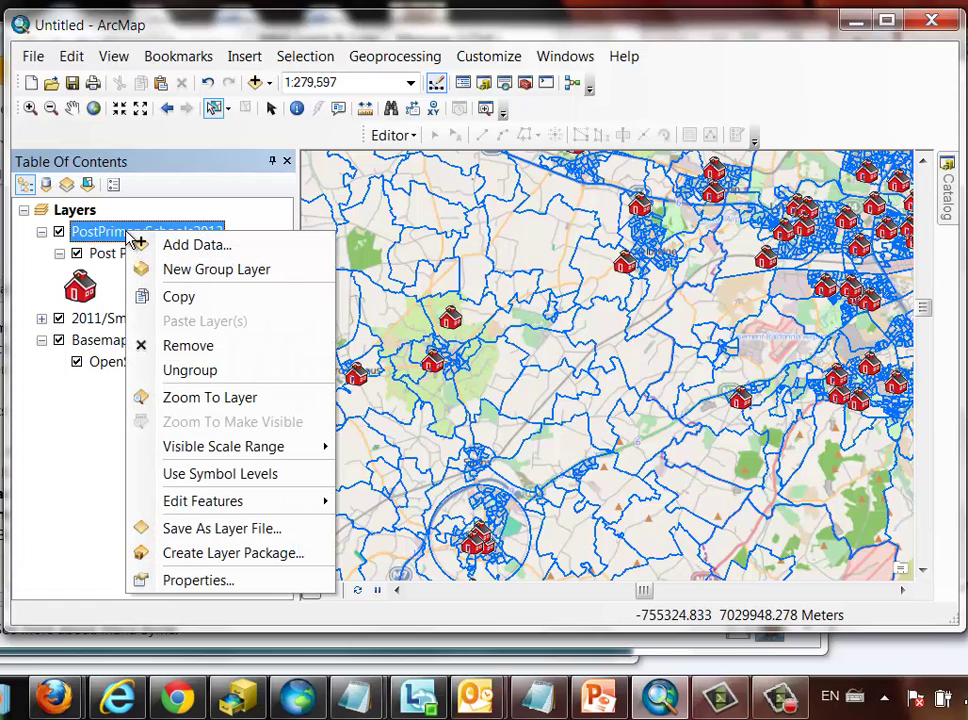
left_click(180, 345)
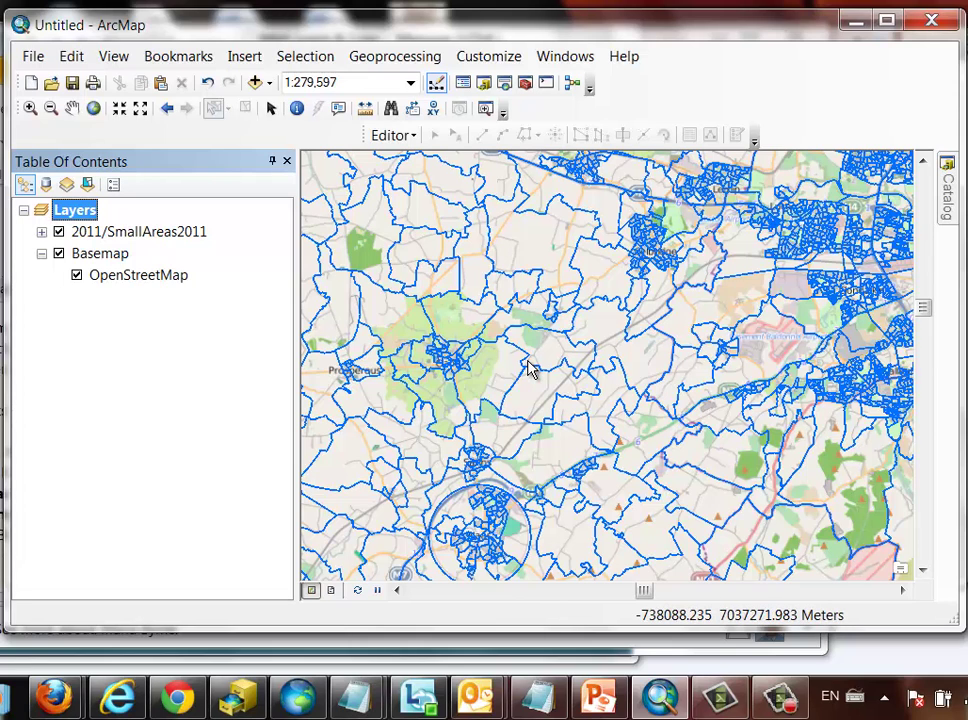
Step: Add Post Primary School Inventory.lyr from the Layer Files folder back to the map
left_click(255, 82)
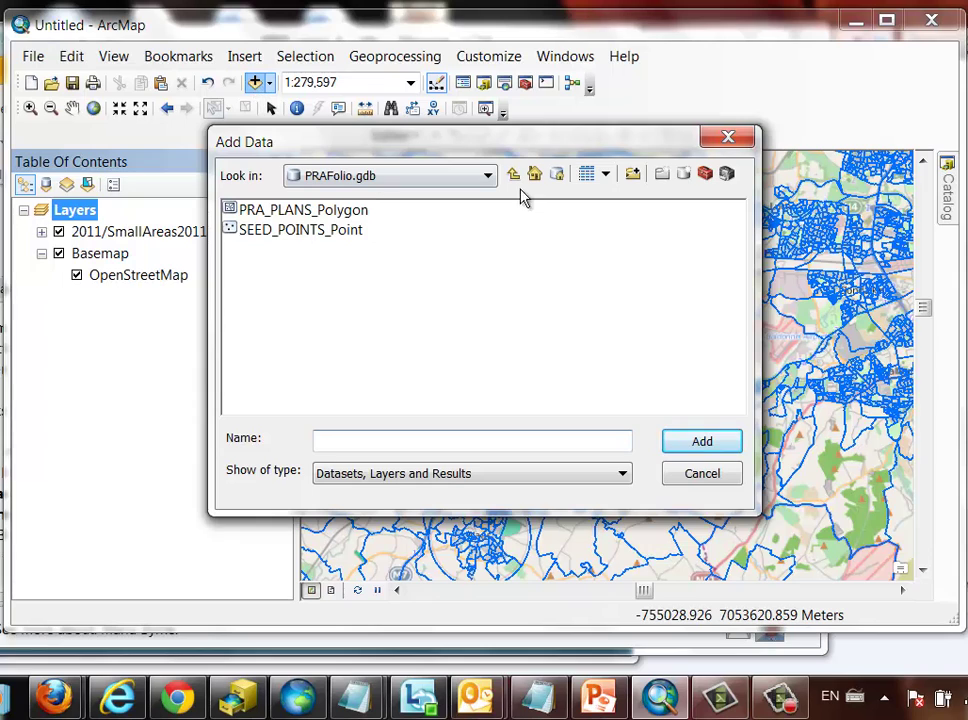
left_click(488, 178)
left_click(440, 326)
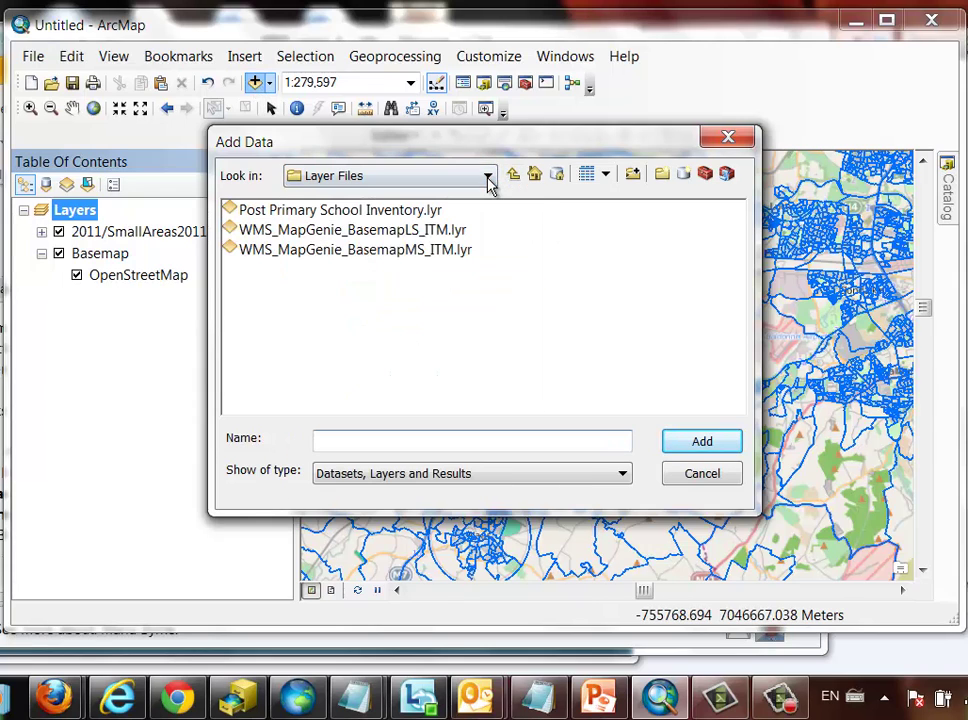
left_click(300, 214)
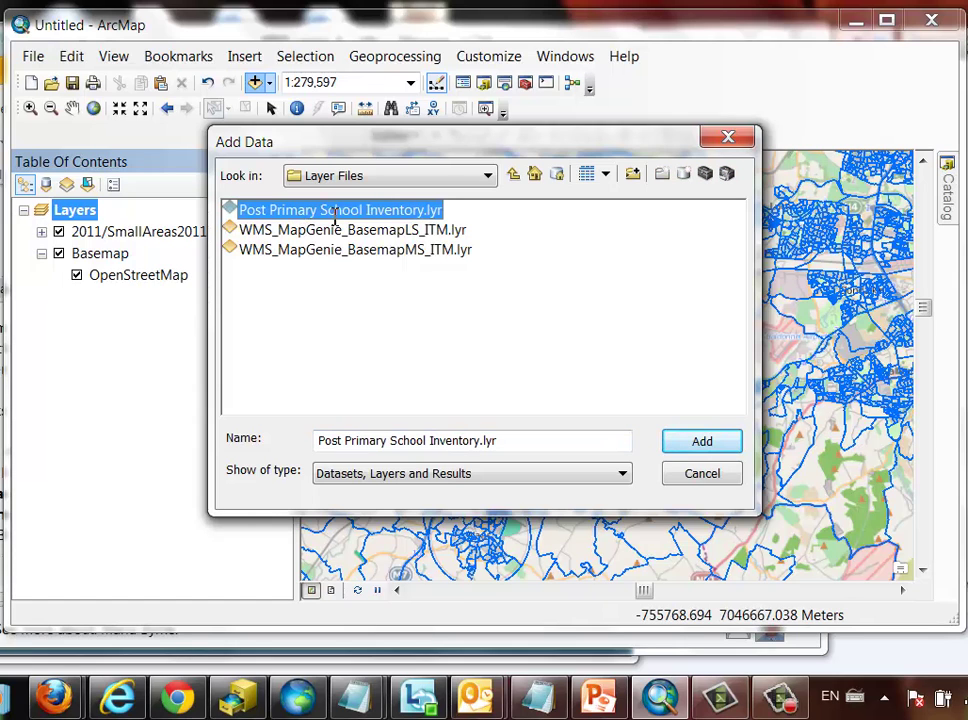
double_click(380, 214)
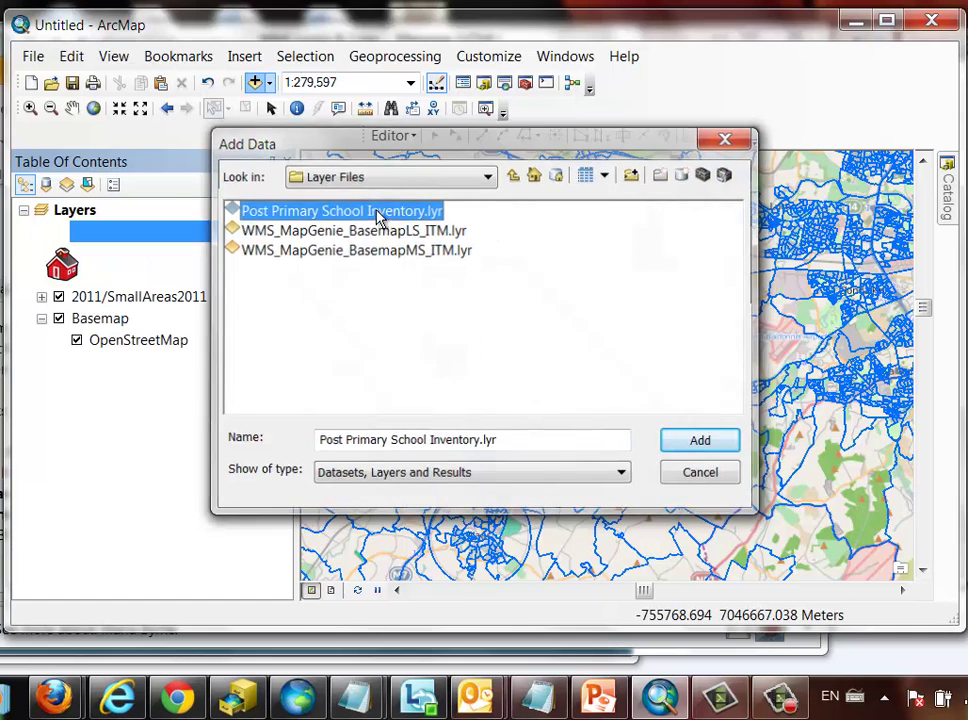